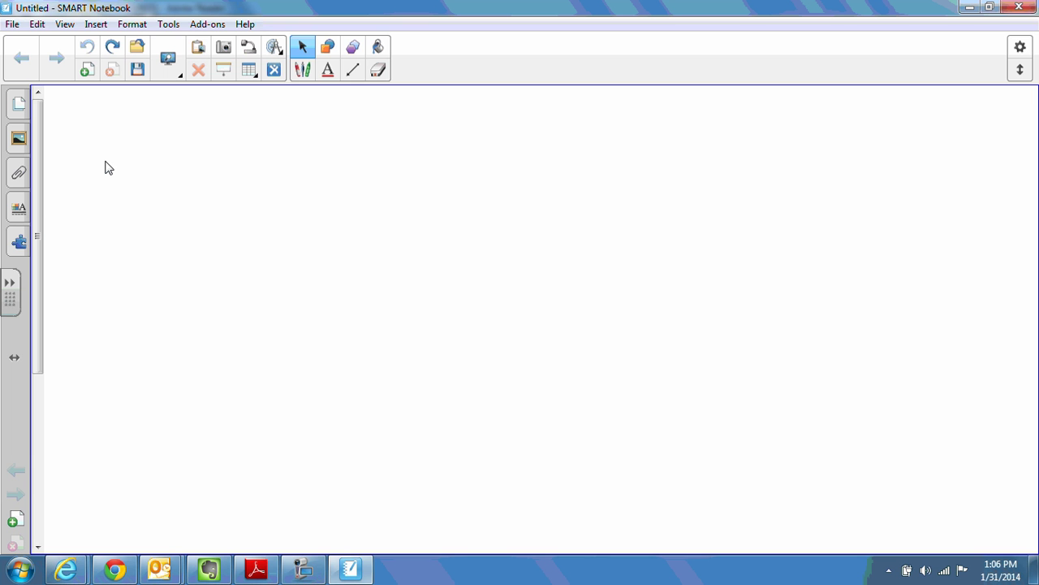
Show the Page Sorter with the new file's single blank page 1
left_click(19, 106)
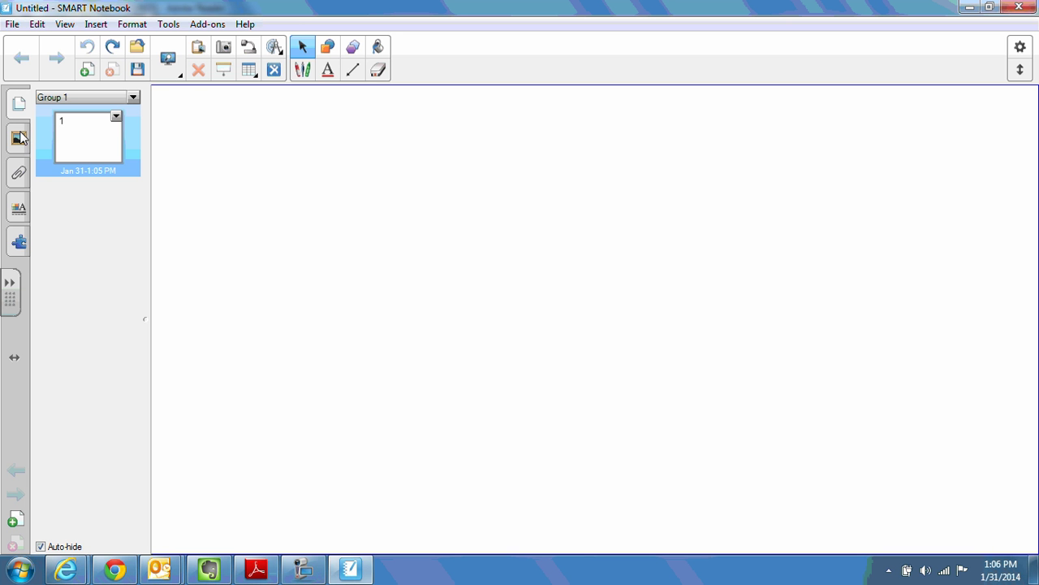
Expand Gallery Essentials > Backgrounds and Themes in the Gallery and scroll to the Sand background
left_click(20, 138)
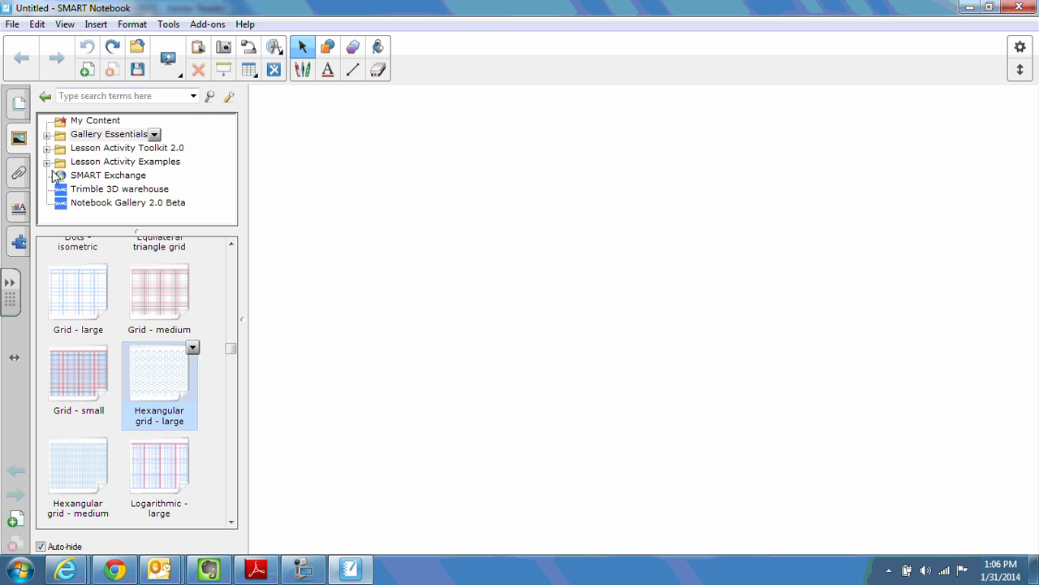
left_click_drag(233, 351, 237, 256)
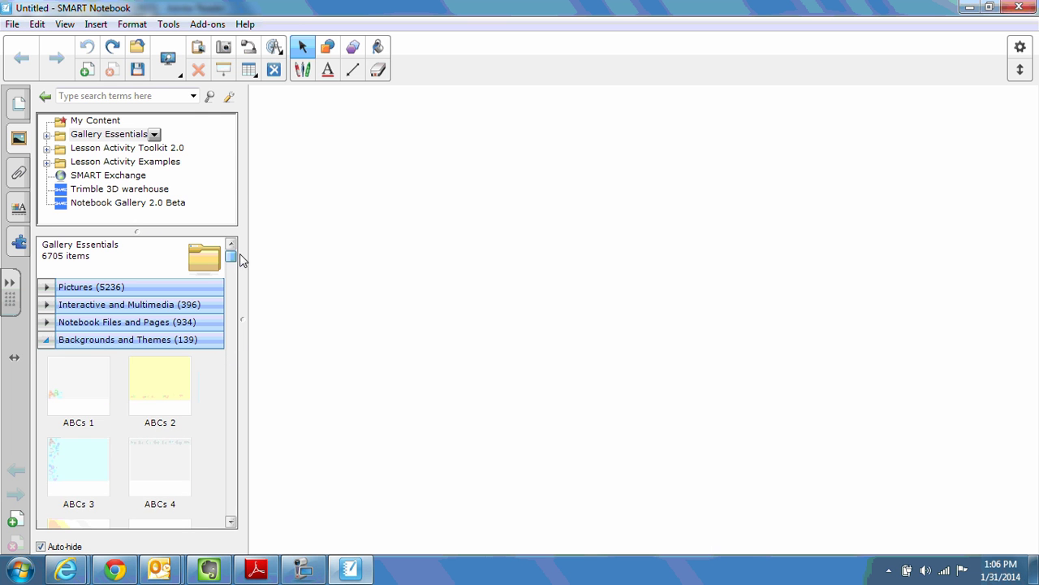
left_click(46, 340)
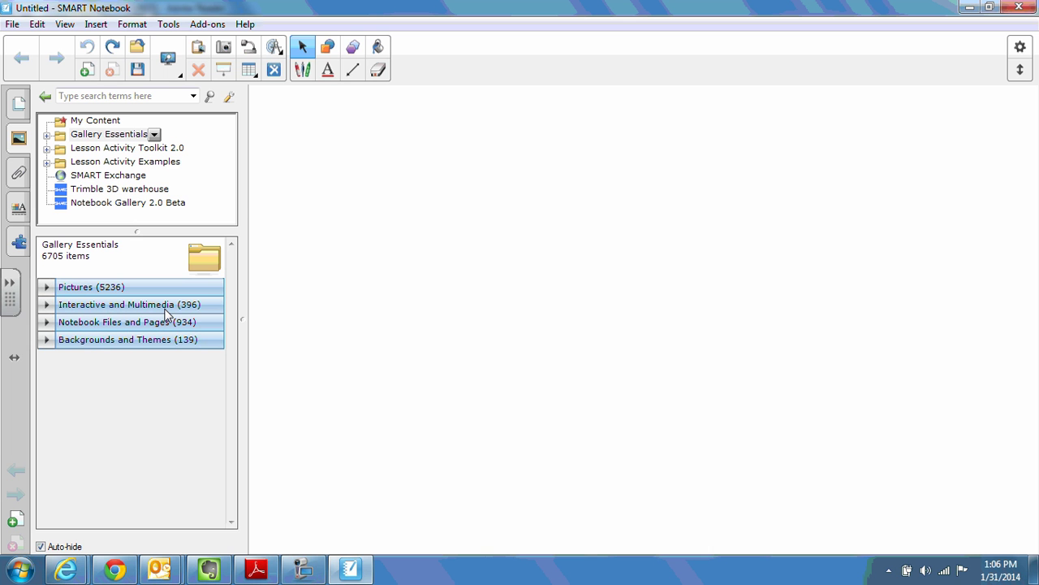
left_click(47, 342)
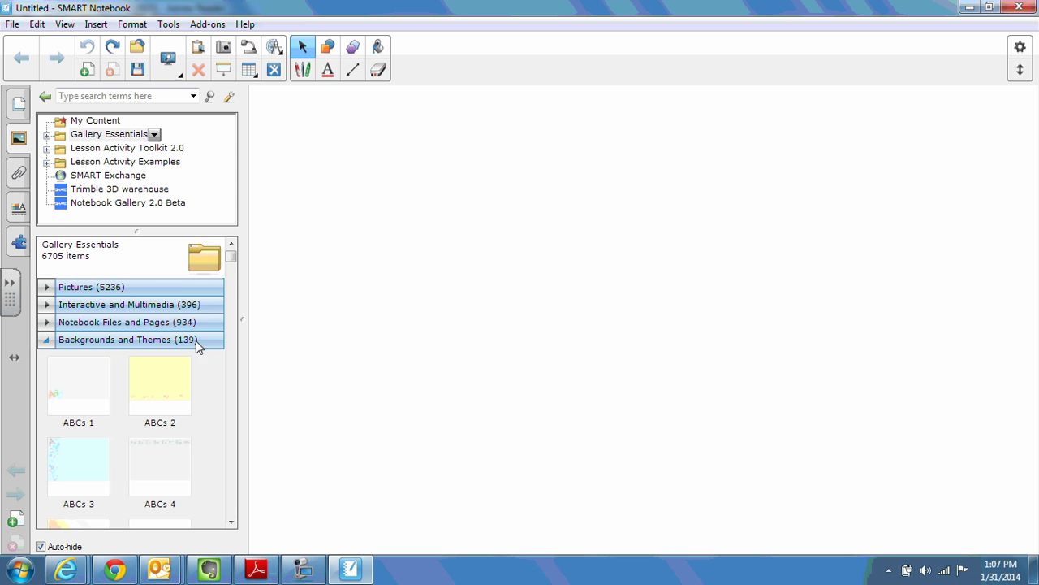
left_click_drag(232, 257, 233, 288)
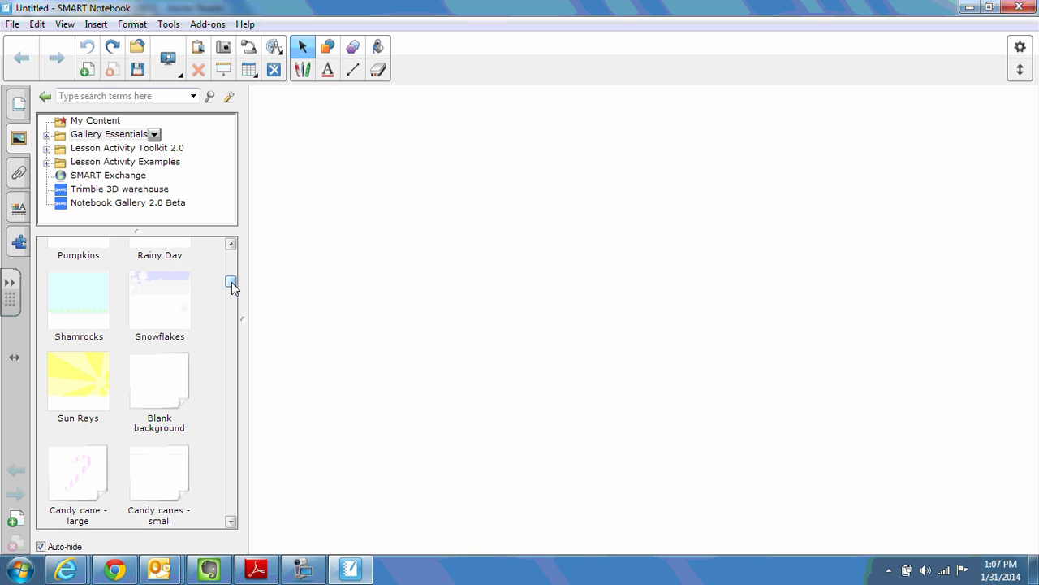
left_click_drag(231, 282, 233, 253)
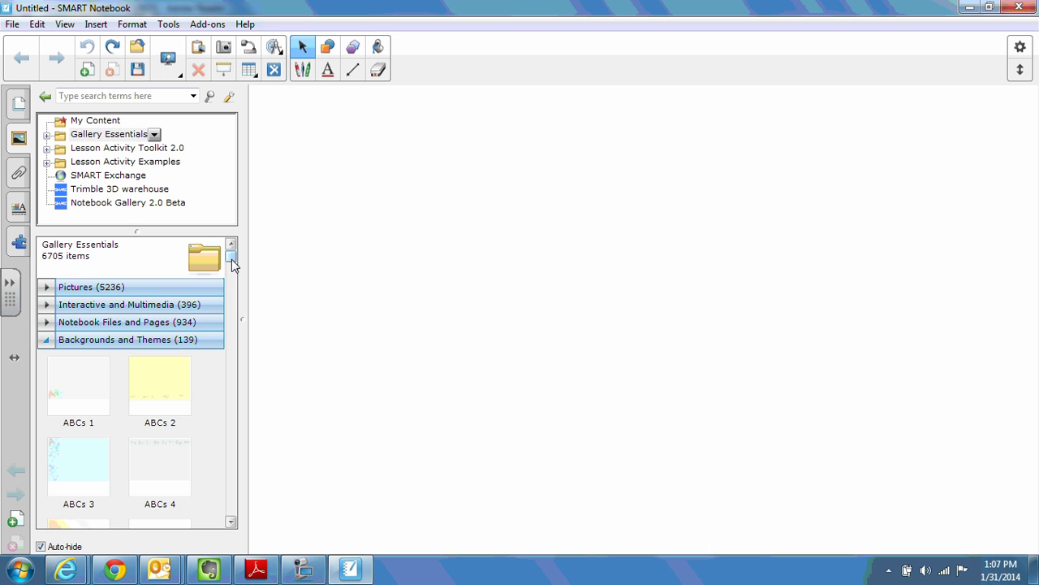
left_click_drag(232, 258, 231, 335)
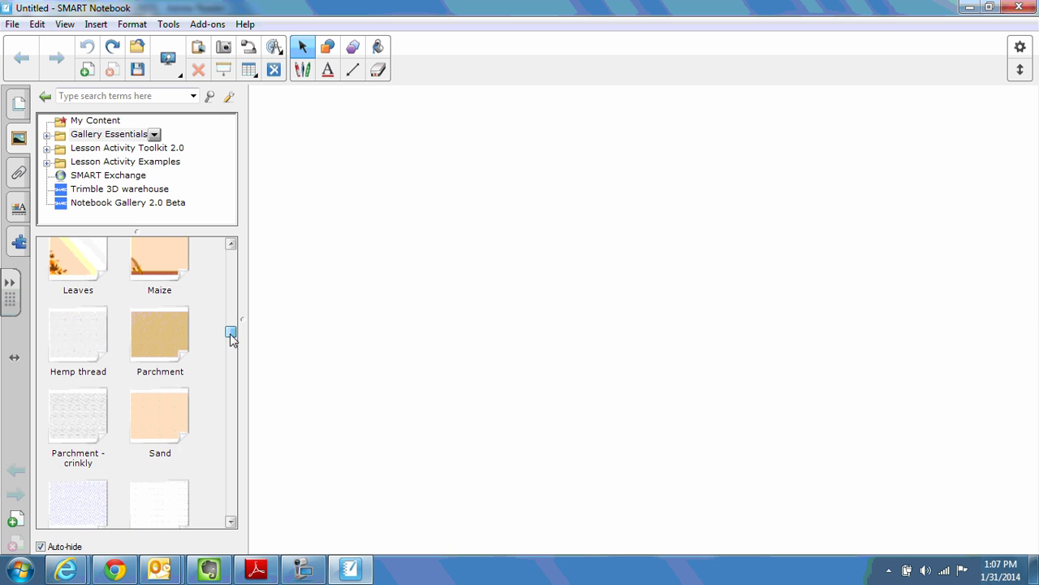
Insert the Sand background from the Gallery onto page 1
left_click(177, 412)
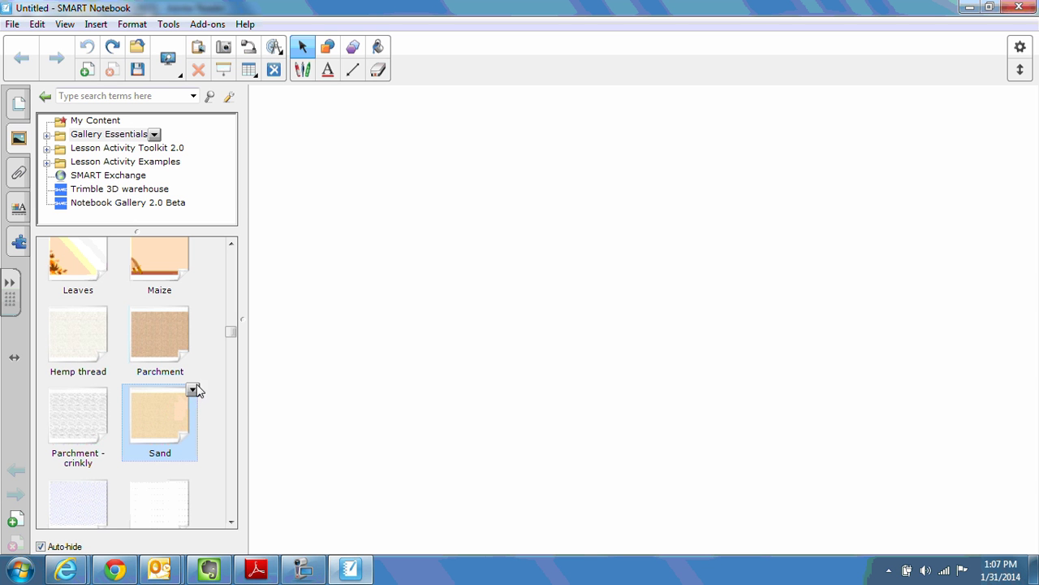
right_click(156, 413)
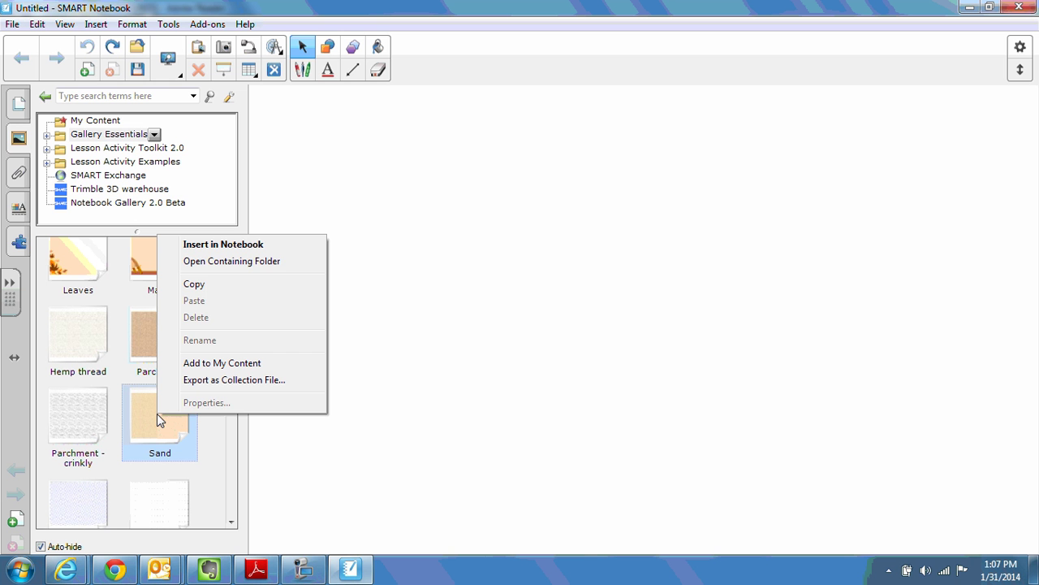
left_click(271, 245)
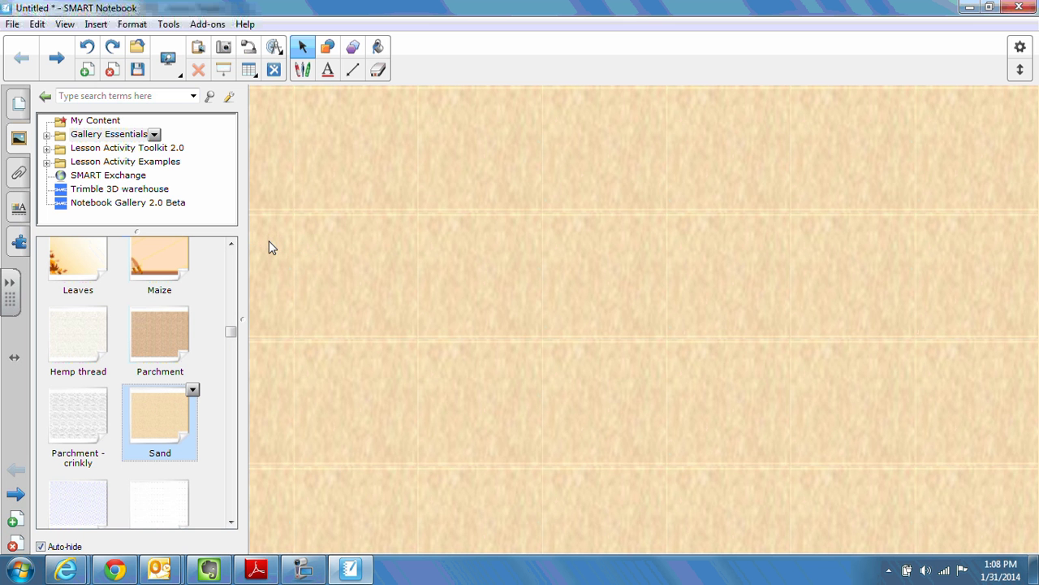
Add a blank page 2 in the Page Sorter, then delete it
left_click(324, 240)
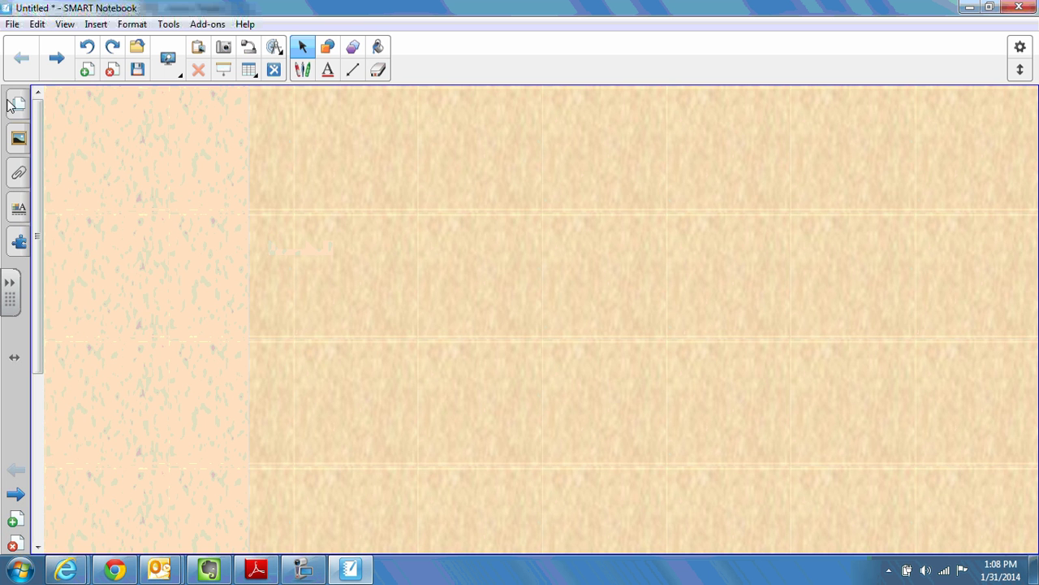
left_click(18, 104)
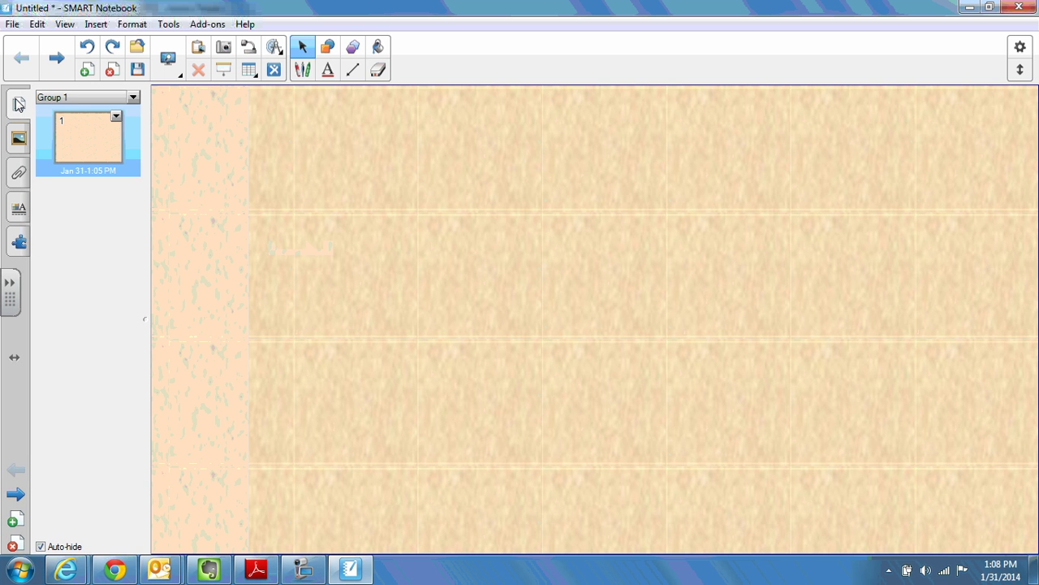
left_click(86, 72)
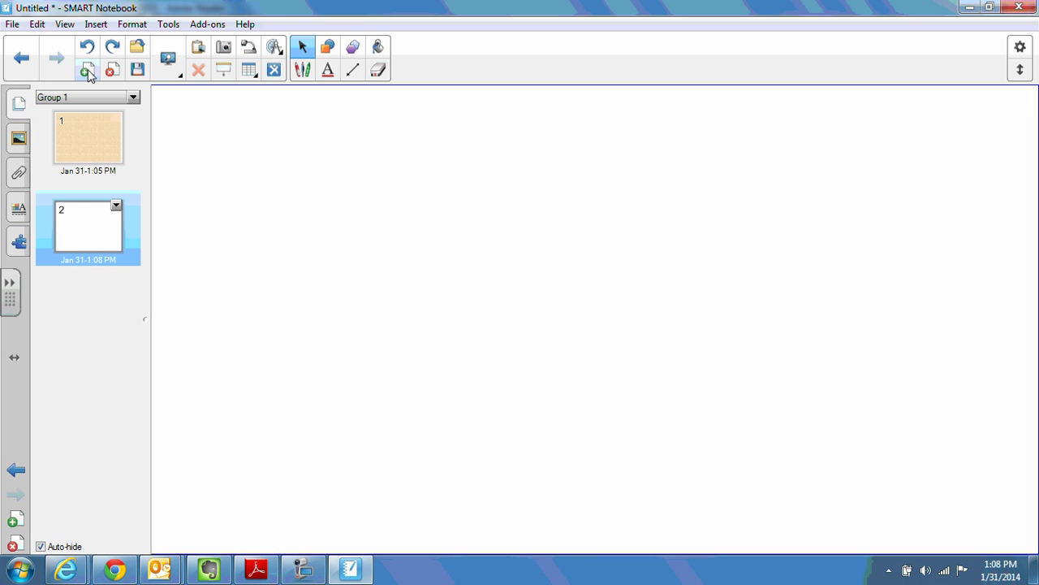
left_click(88, 138)
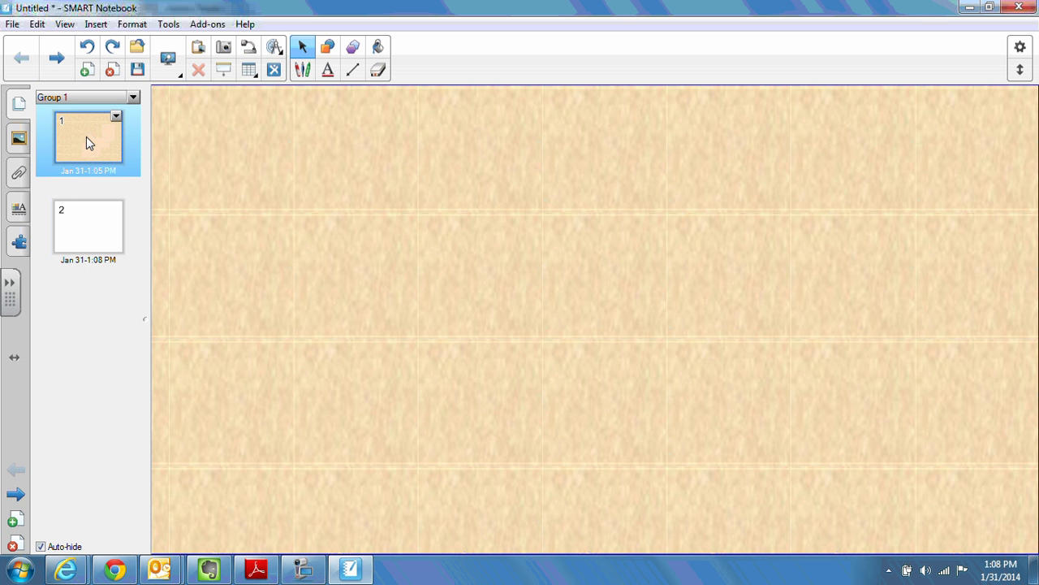
left_click(86, 229)
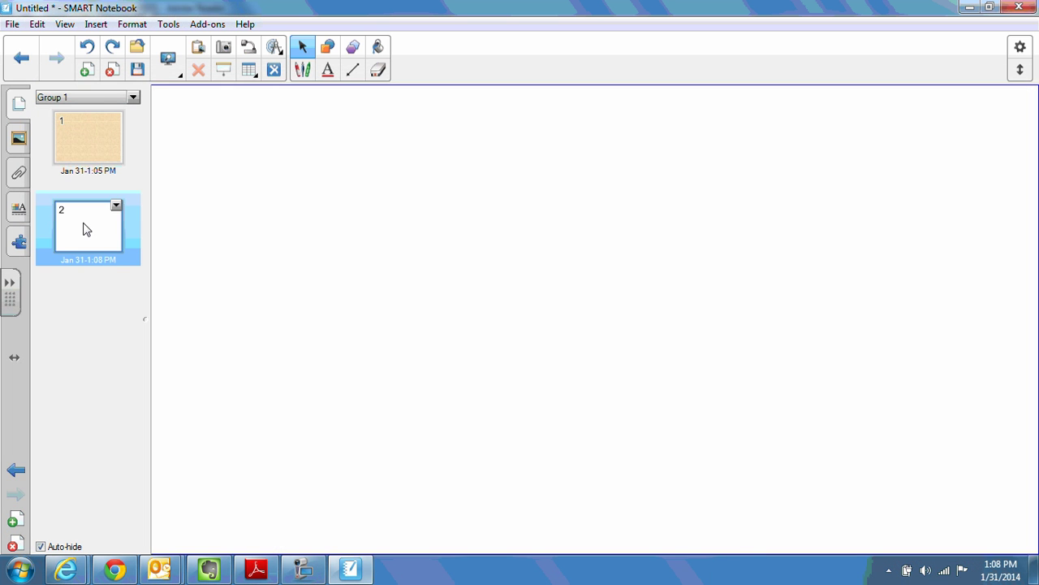
key("Delete")
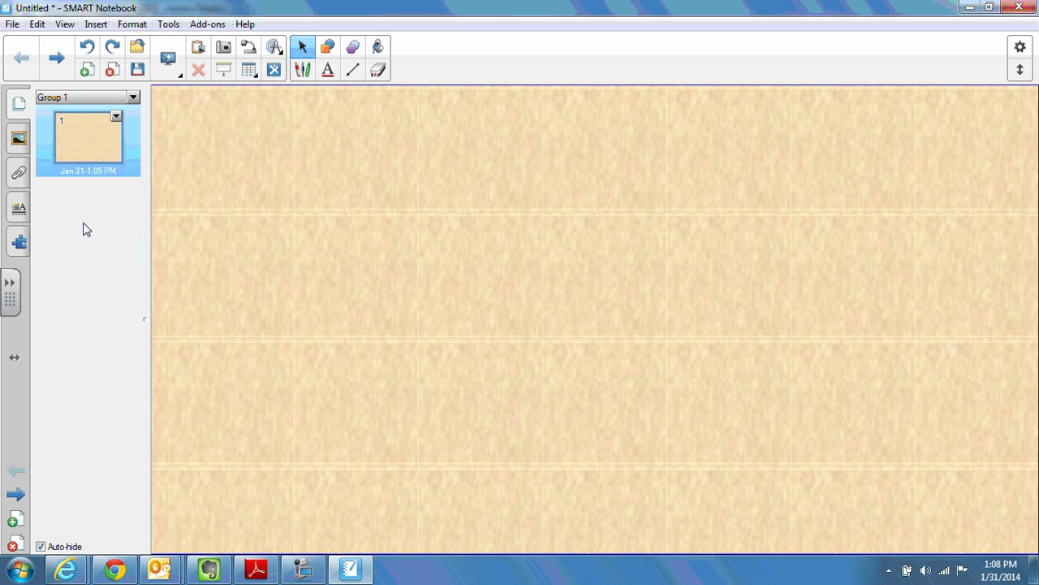
Clone page 1 with its Sand background, then return to page 1 with the Text tool
right_click(84, 132)
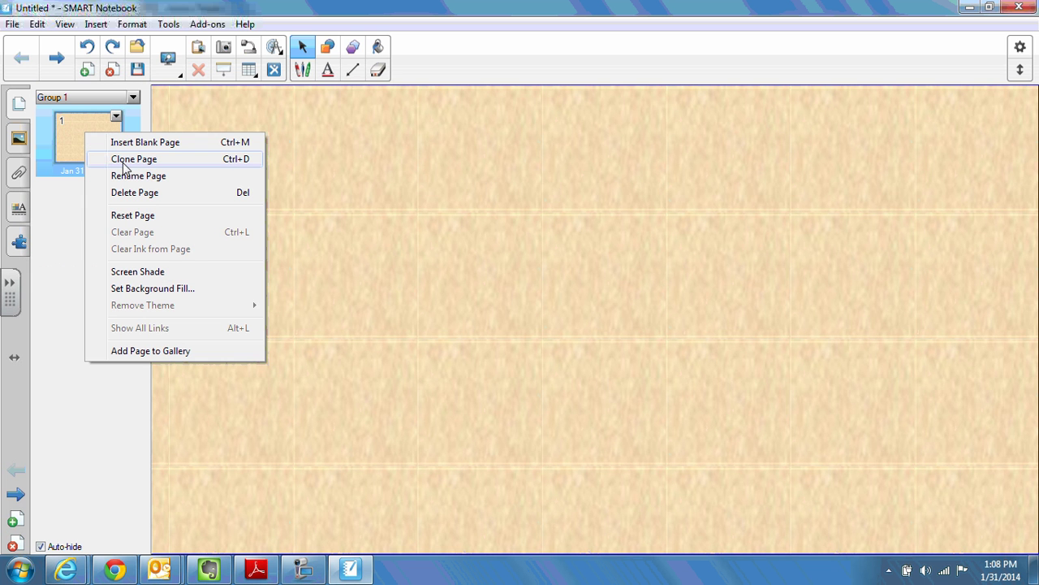
left_click(110, 162)
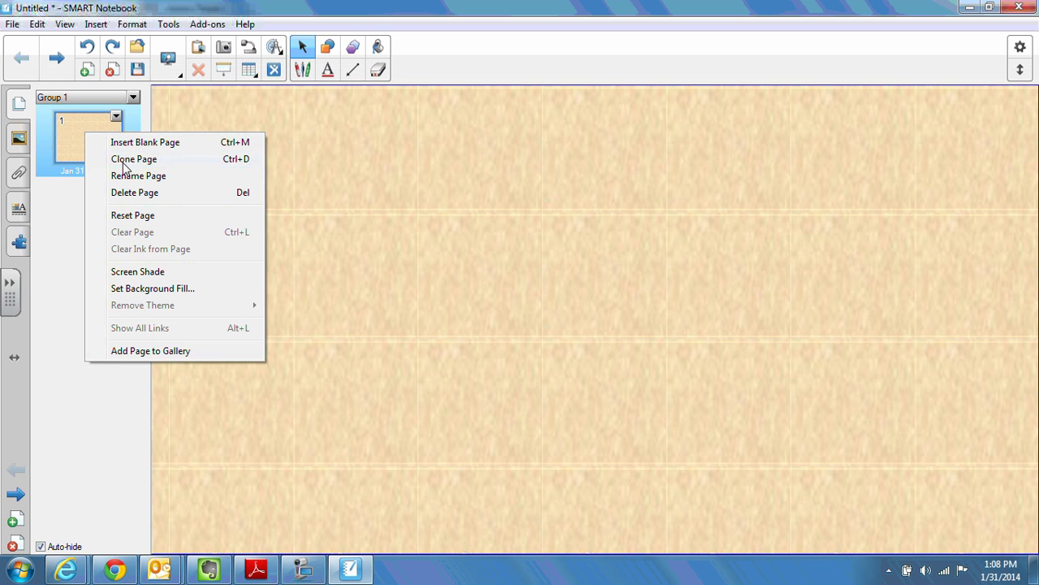
left_click(84, 145)
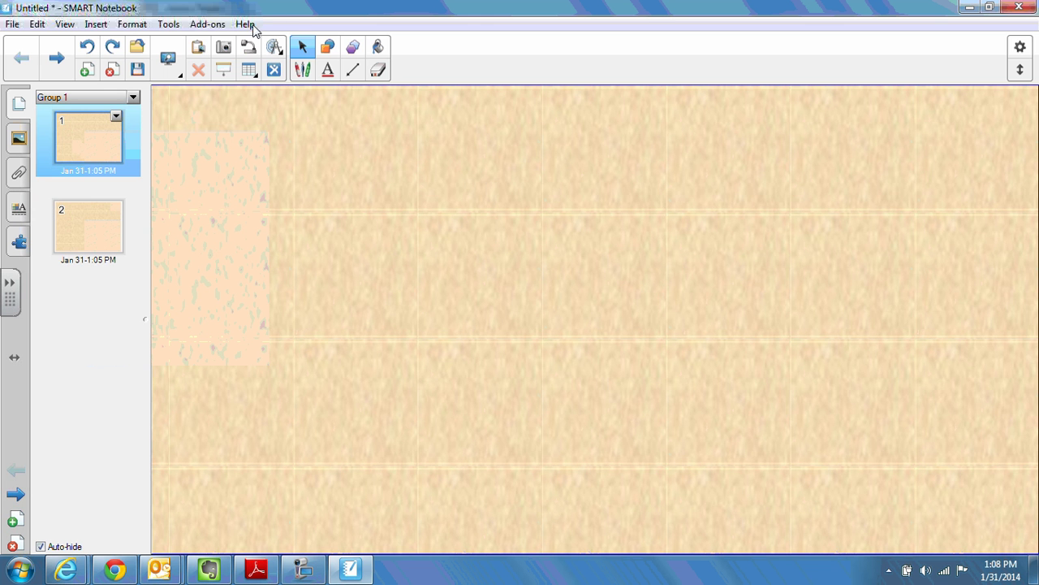
left_click(328, 70)
Type 'Welcome Students' in a text box on page 1 and clone that page
left_click(302, 150)
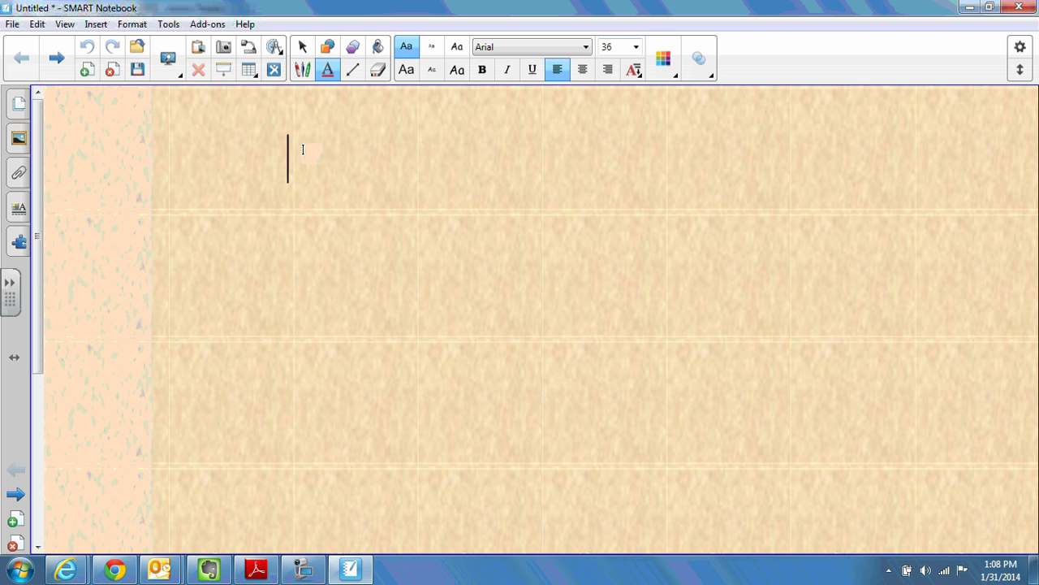
type("Welcome ")
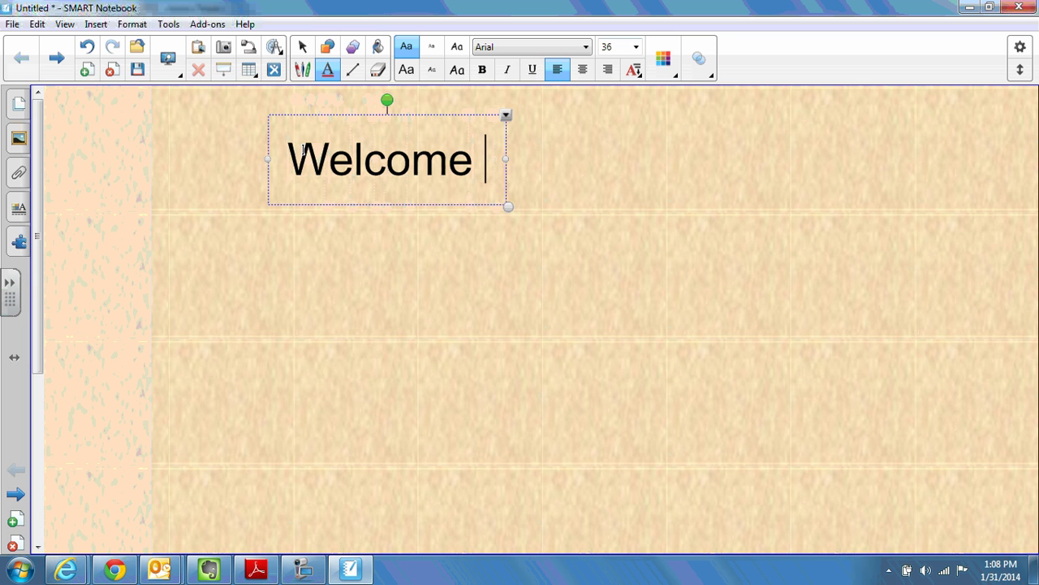
type("Students")
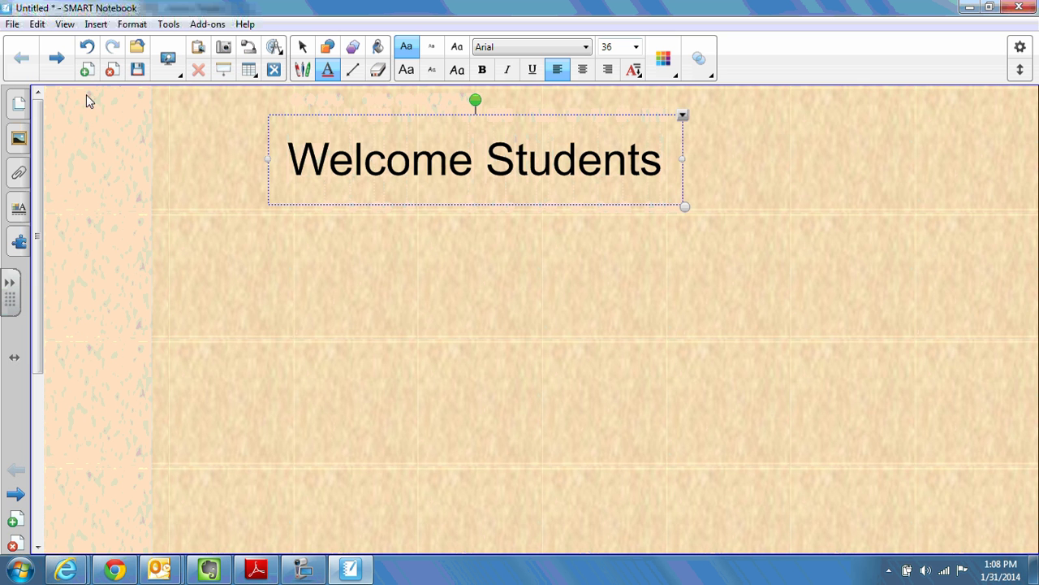
left_click(19, 104)
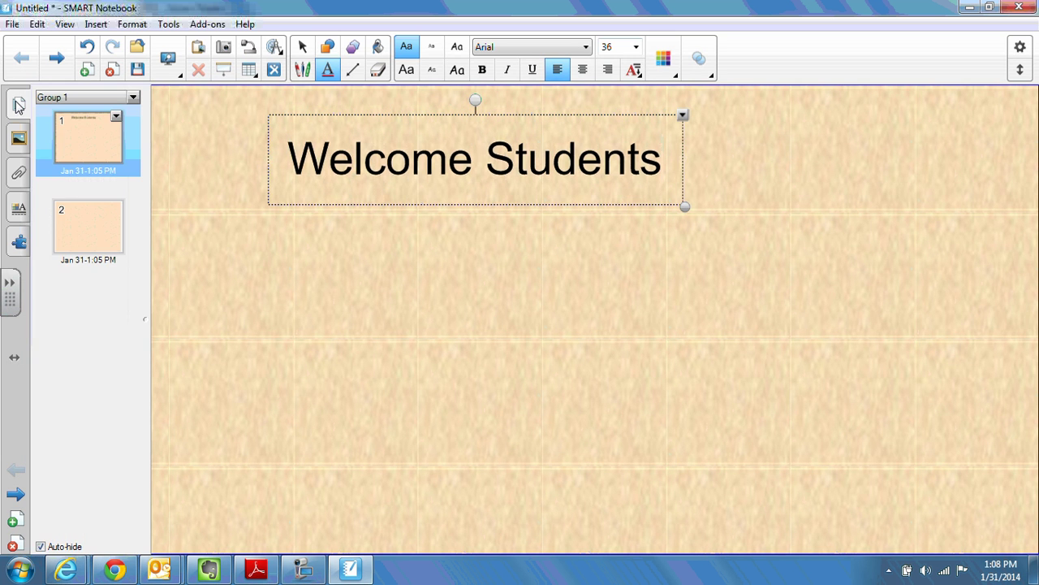
right_click(86, 144)
left_click(112, 171)
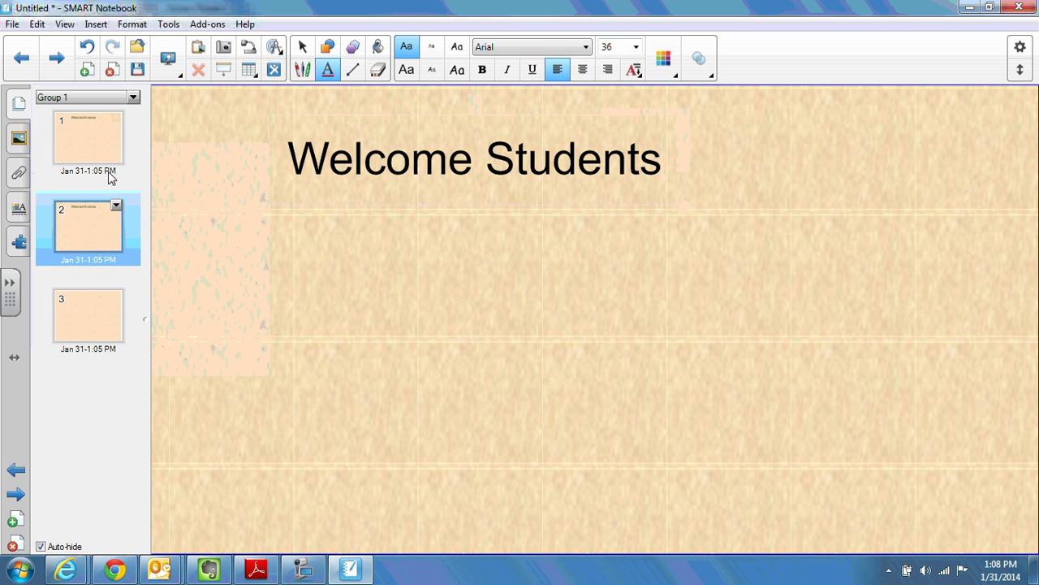
Delete the cloned welcome page and clone Sand page 2 as page 3
left_click(82, 324)
left_click(93, 225)
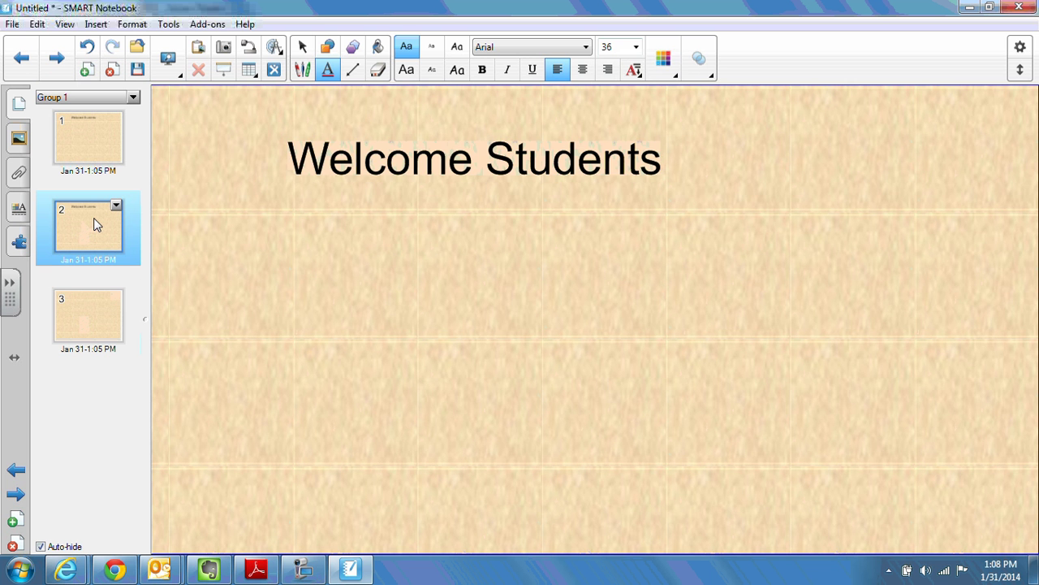
key("Delete")
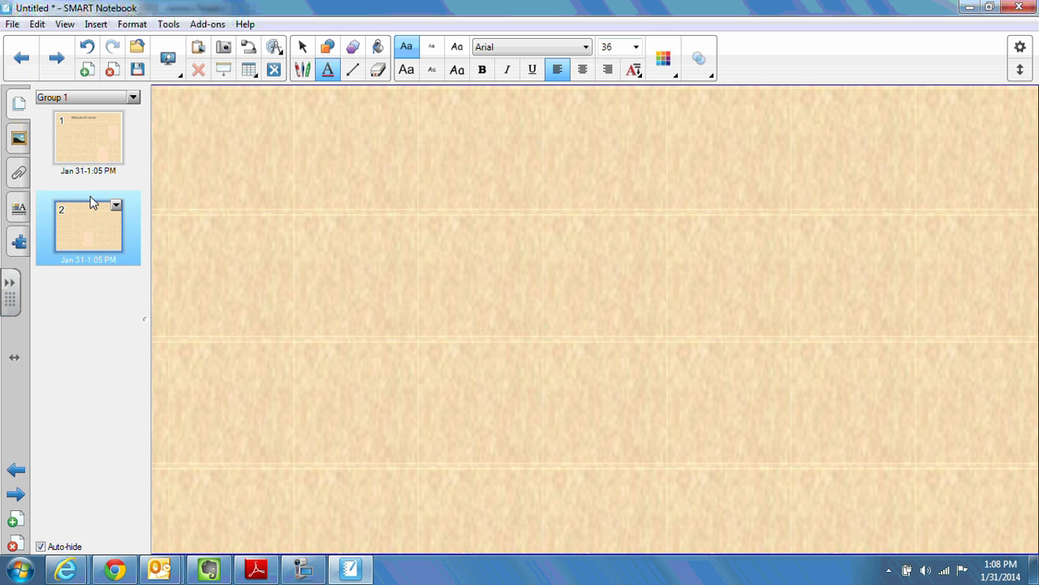
left_click(104, 120)
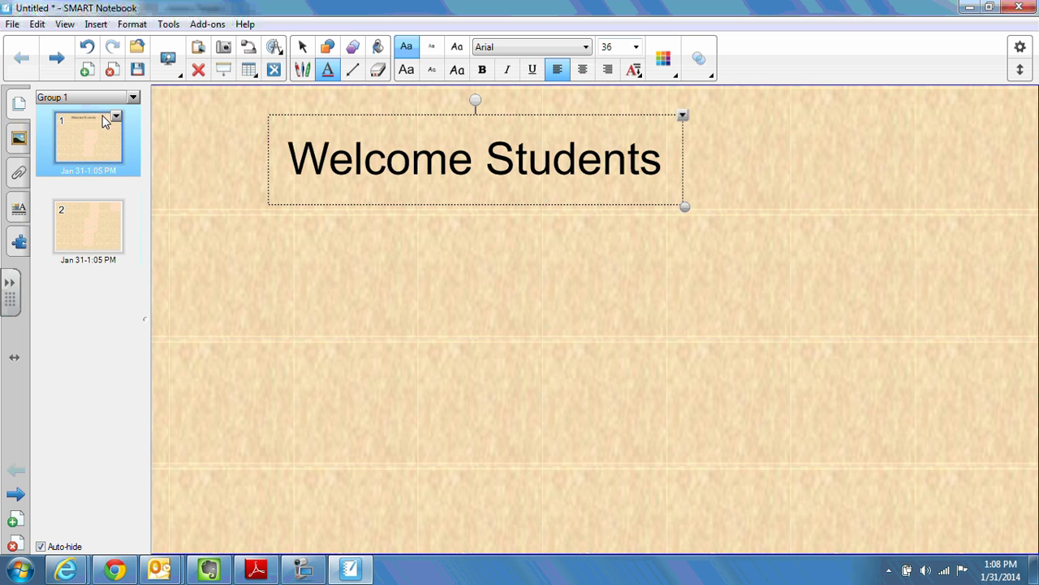
right_click(88, 231)
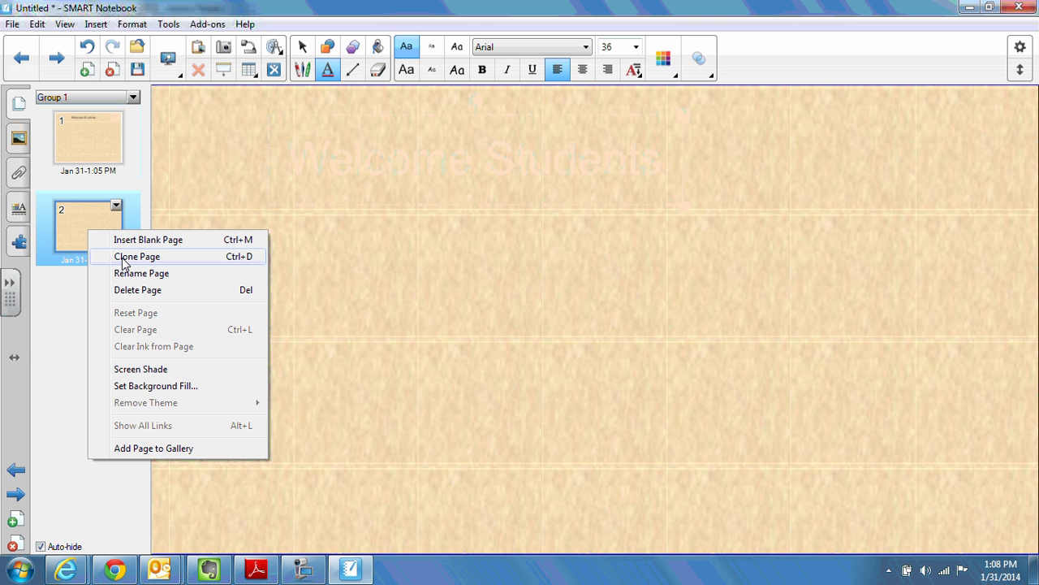
left_click(124, 259)
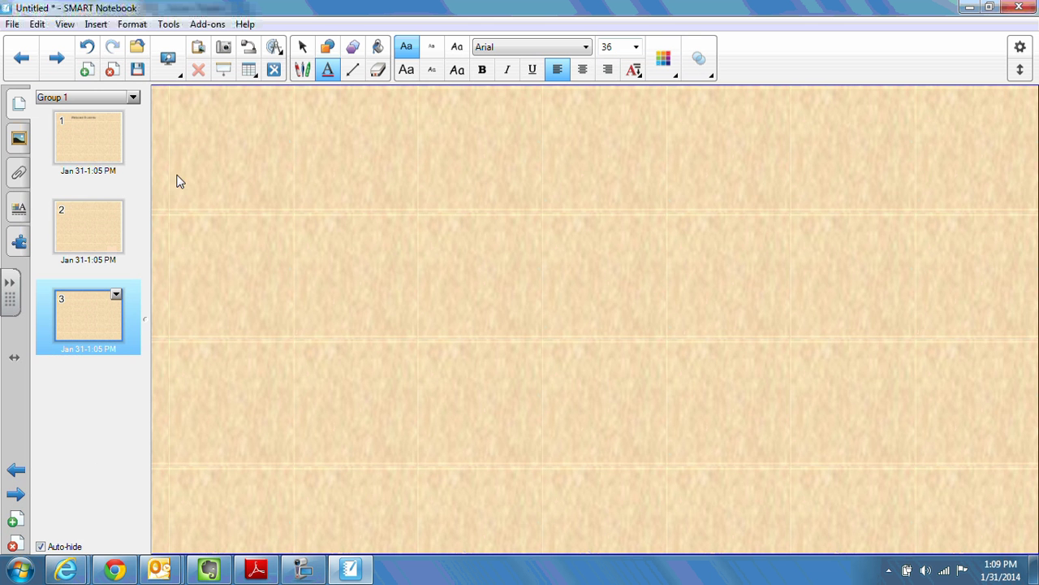
Start a new notebook with File > New, discarding the current pages without saving
left_click(78, 154)
left_click(12, 24)
left_click(24, 42)
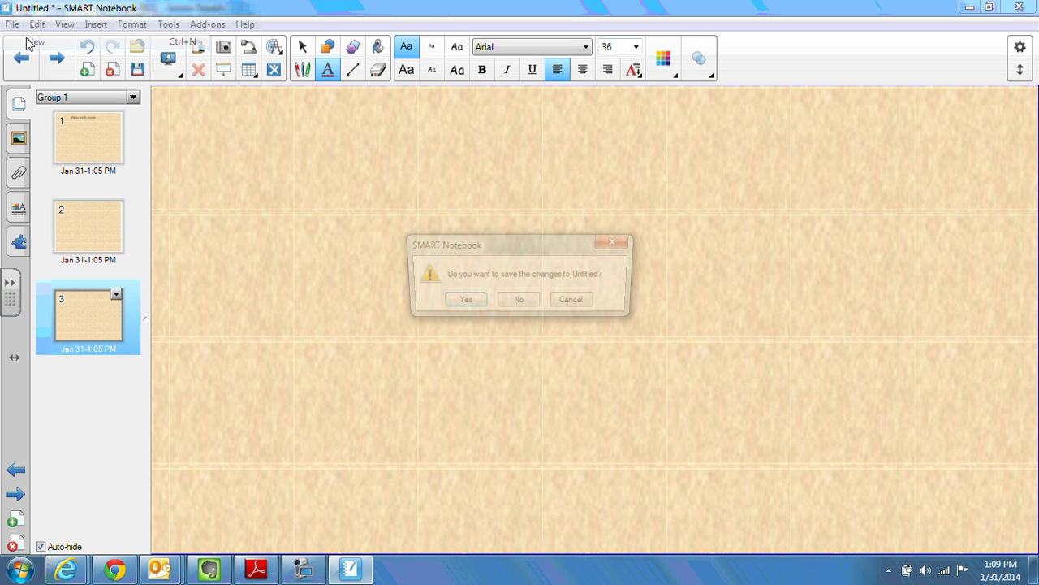
left_click(518, 302)
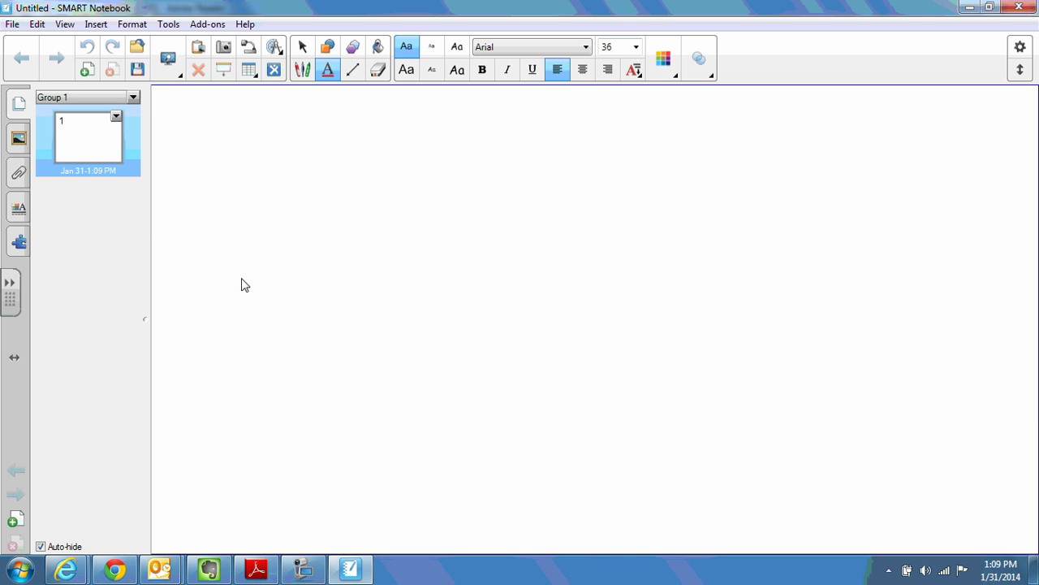
Expand Backgrounds and Themes in the Gallery again and bring up the Autumn Leaves theme's options
left_click(19, 139)
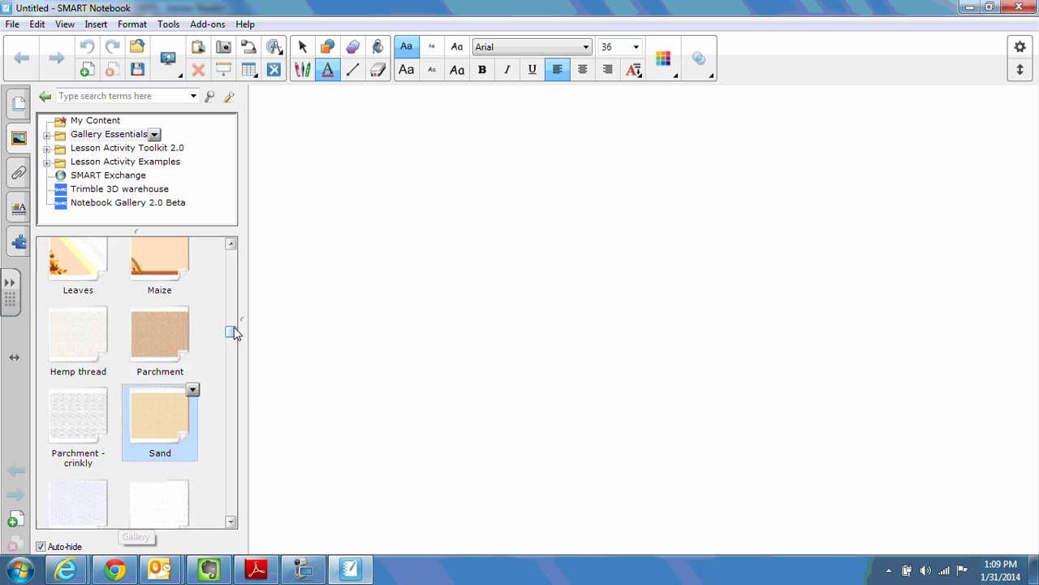
left_click_drag(232, 331, 235, 253)
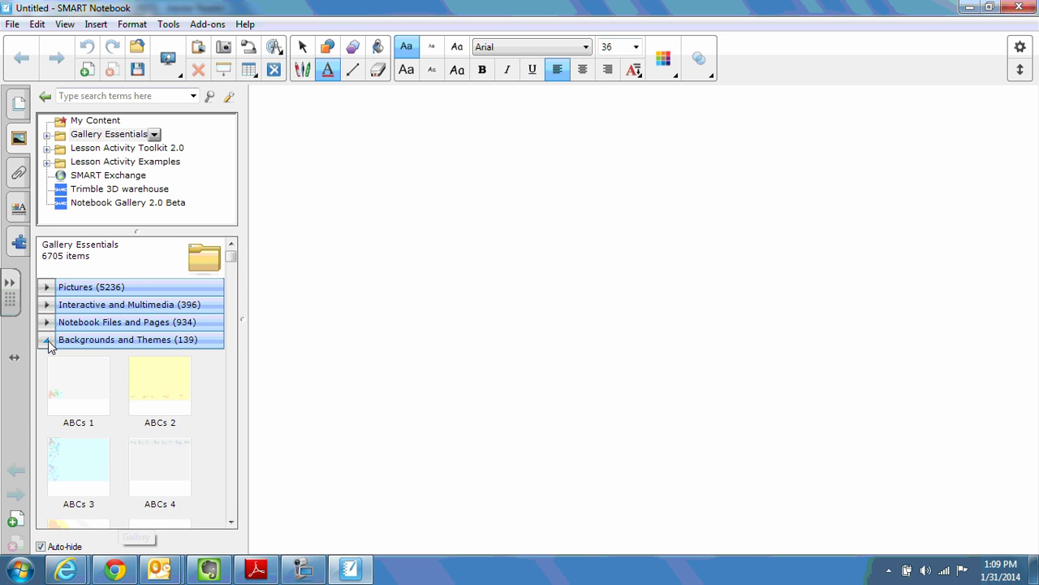
left_click(47, 341)
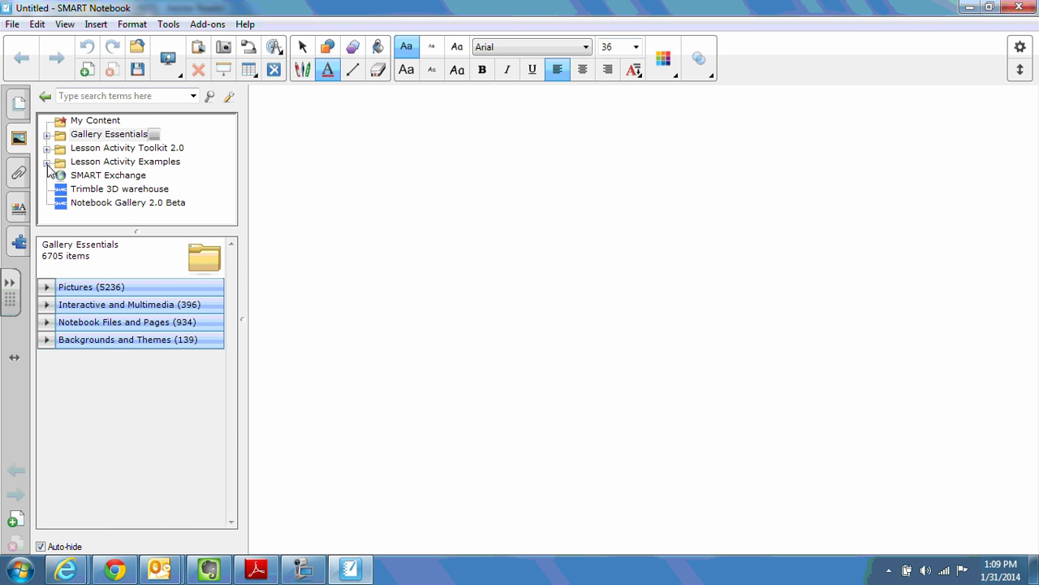
left_click(46, 340)
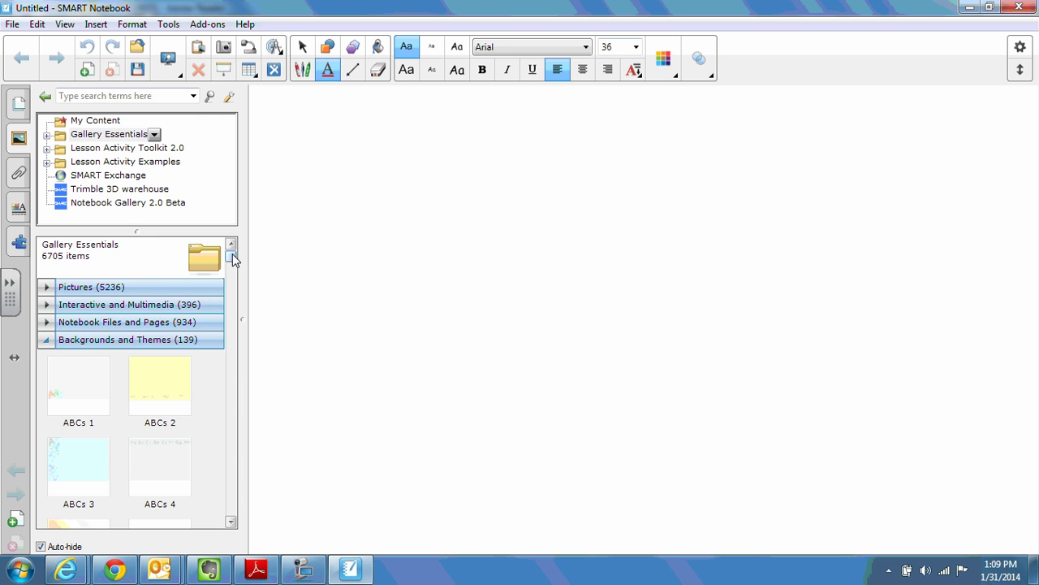
left_click_drag(232, 258, 233, 268)
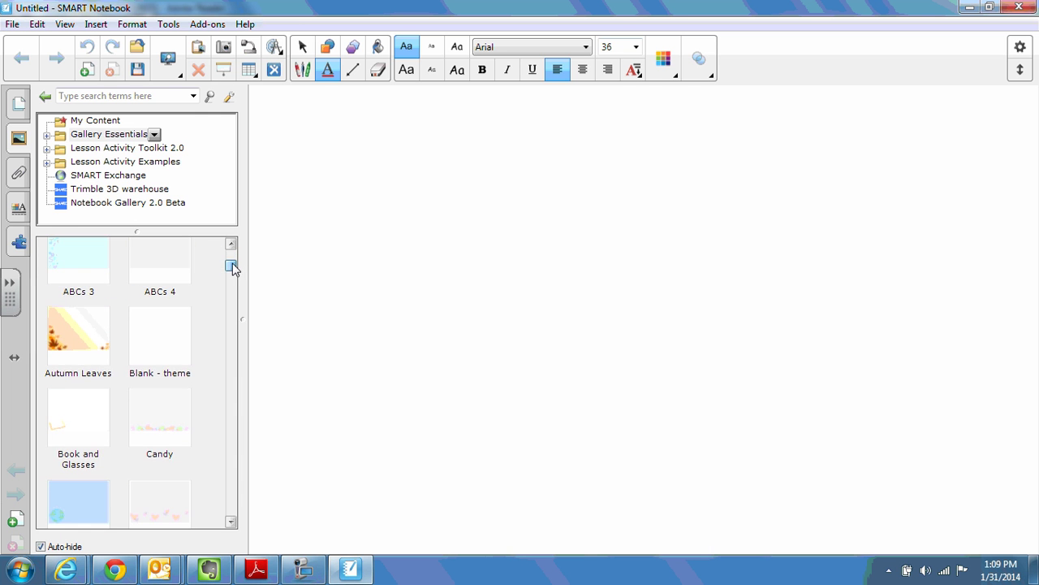
left_click(77, 330)
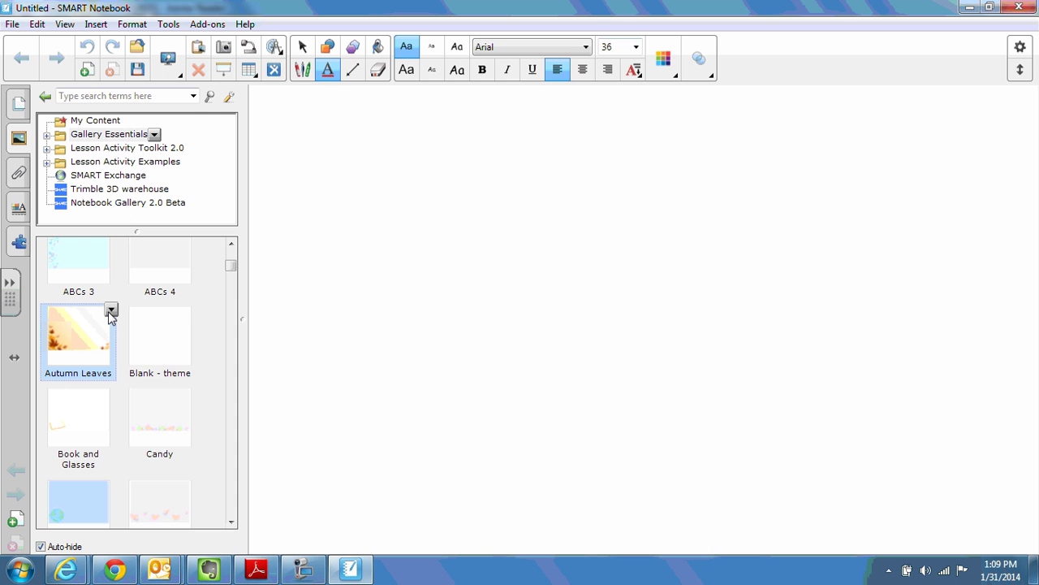
left_click(110, 313)
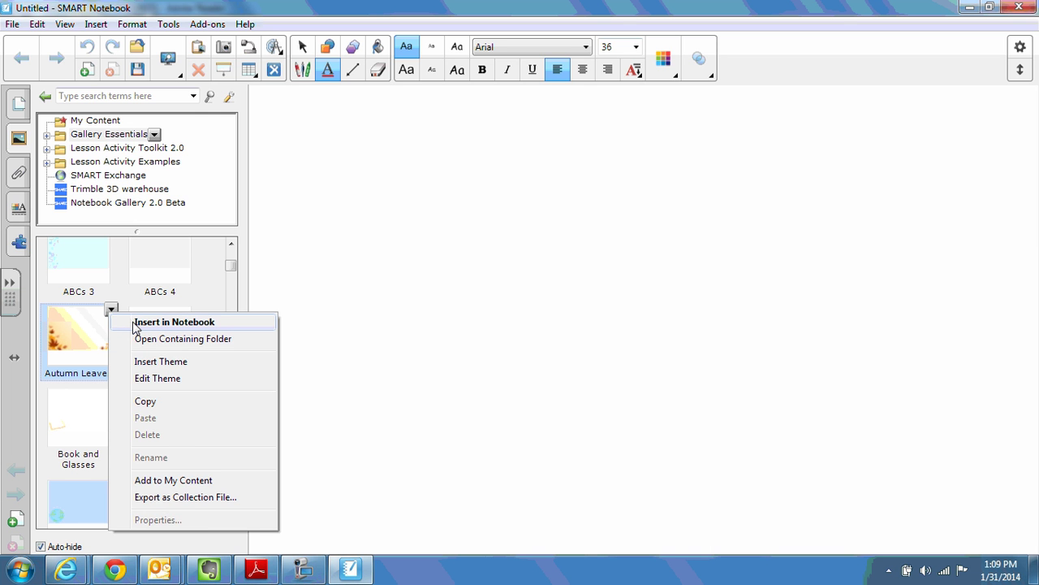
Insert the Autumn Leaves theme on all pages of the notebook
left_click(135, 324)
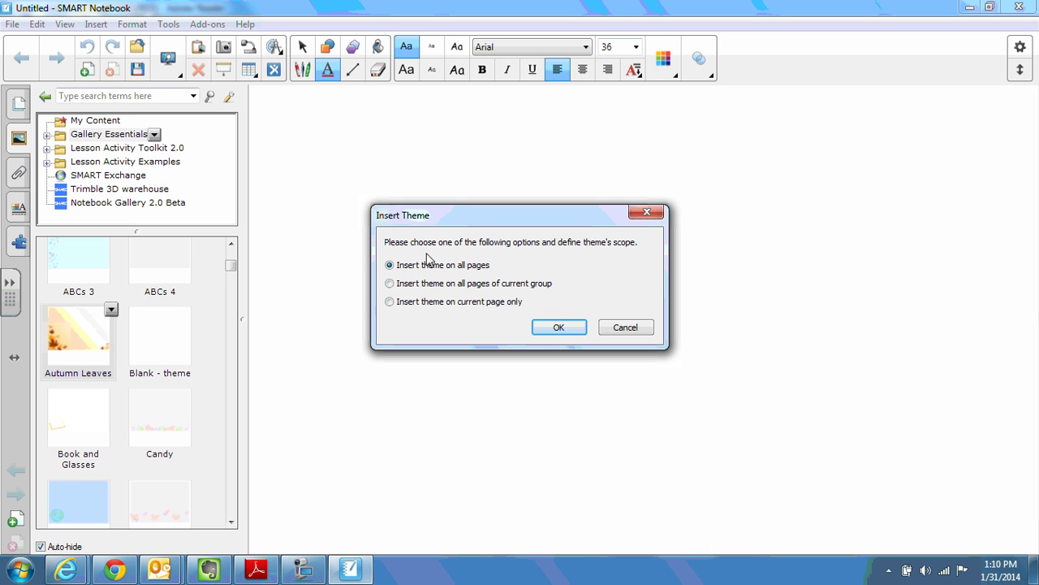
left_click(560, 327)
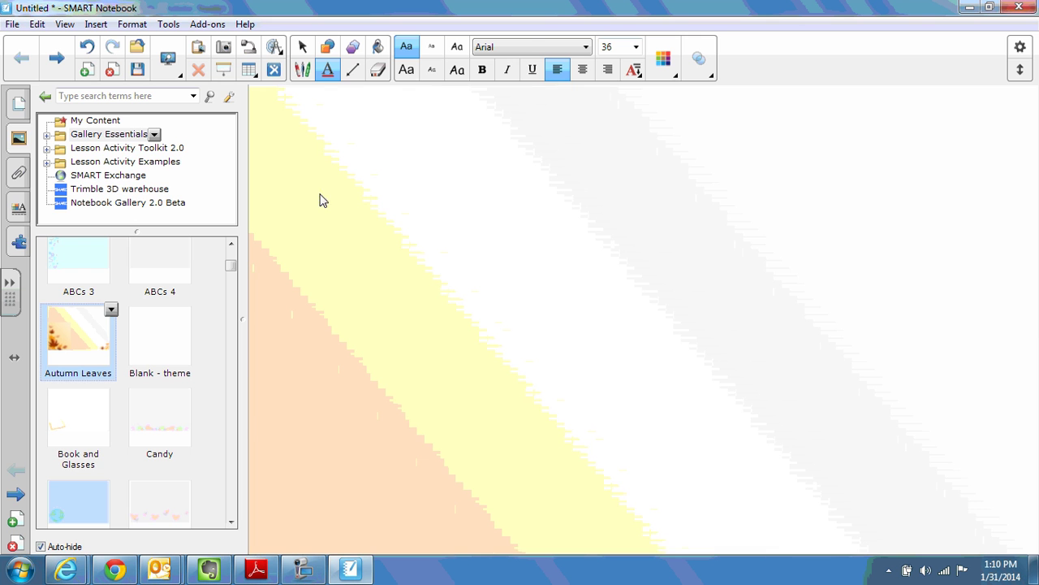
left_click(385, 207)
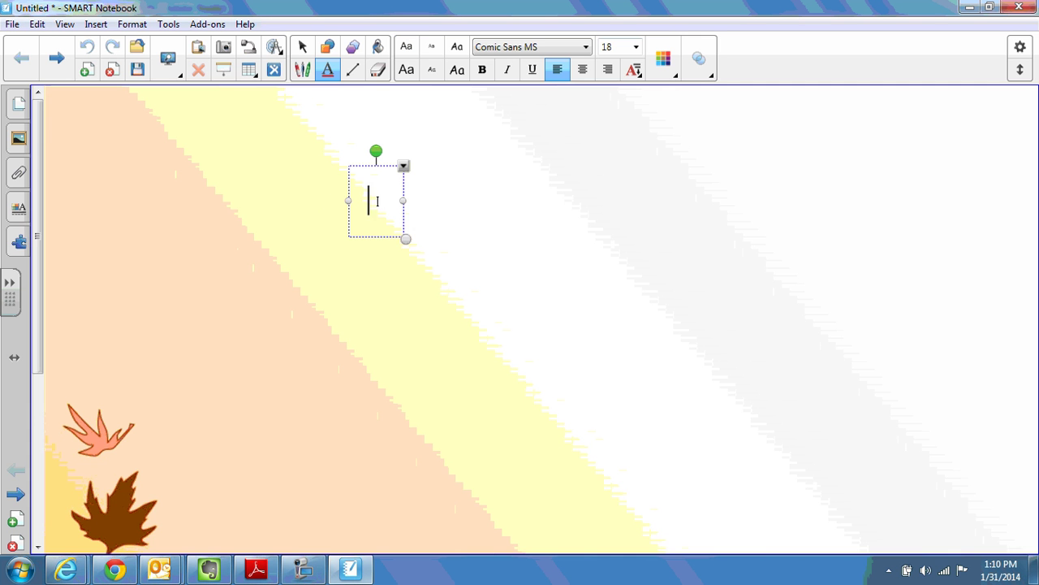
scroll(261, 292, "down", 2)
scroll(261, 294, "up", 2)
Add three pages so the notebook has four Autumn Leaves pages
left_click(18, 104)
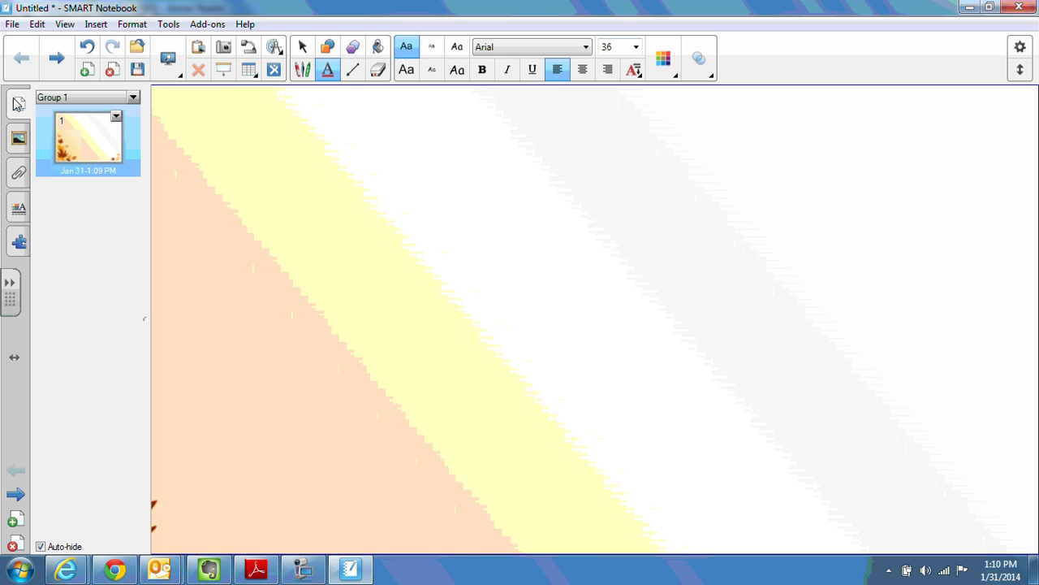
left_click(87, 69)
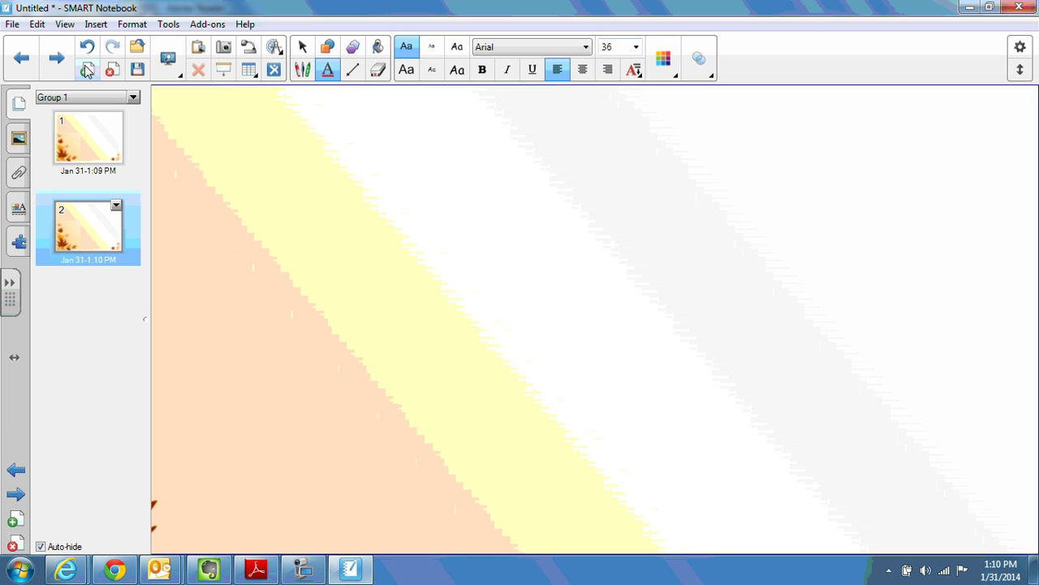
left_click(87, 70)
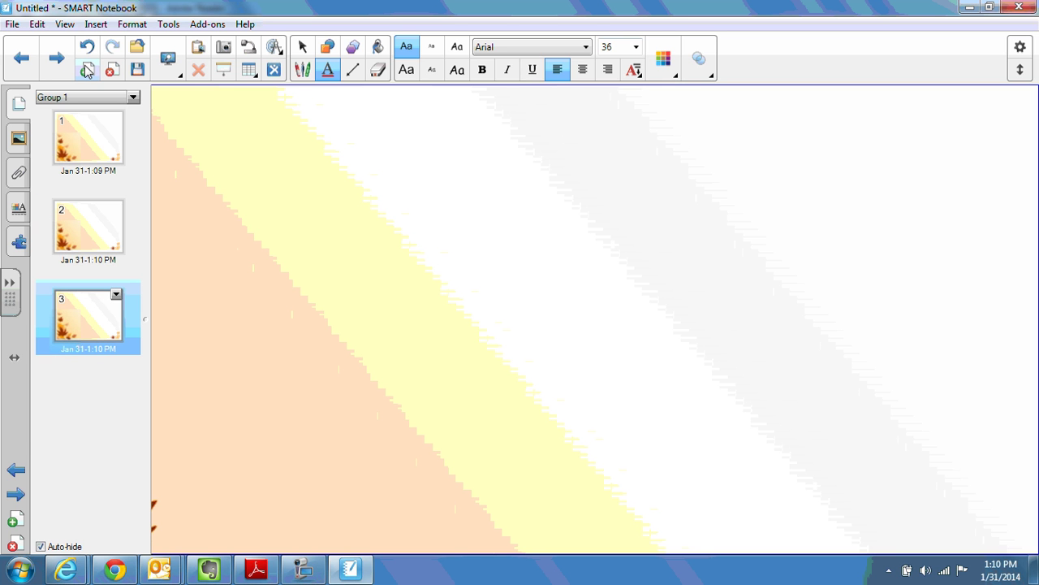
left_click(87, 70)
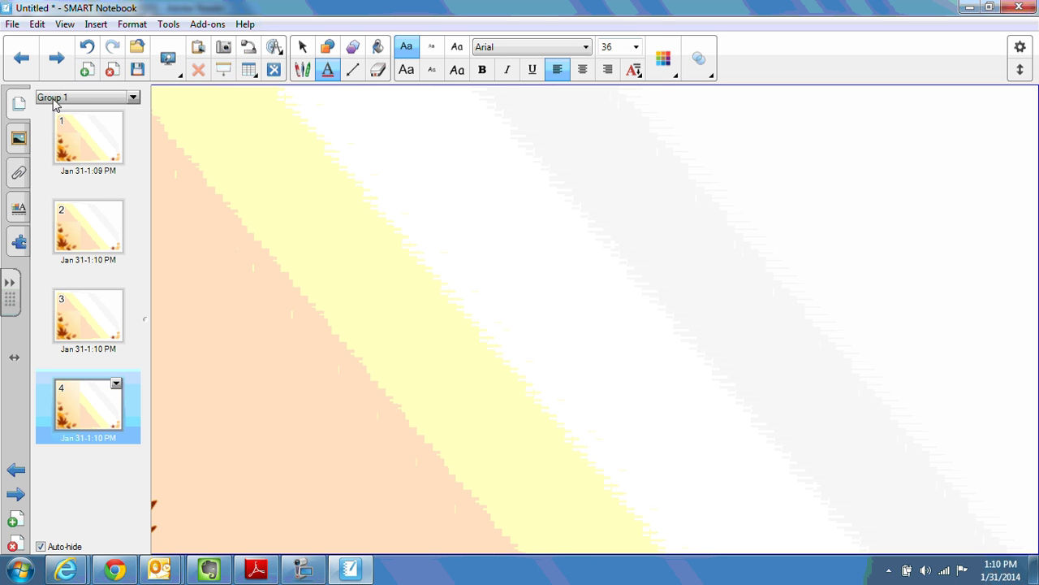
left_click(19, 138)
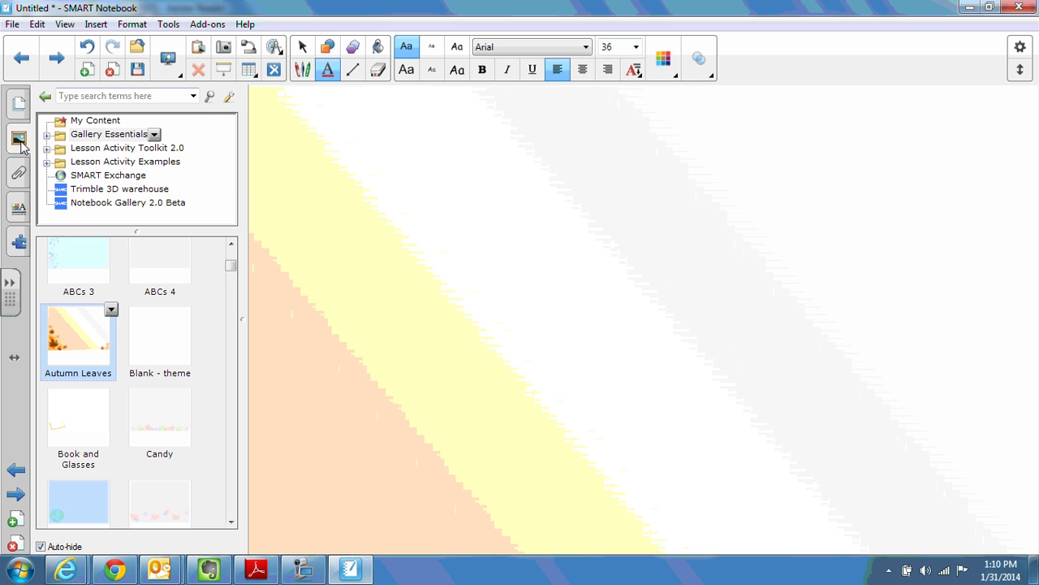
Insert the Blank theme on the current page only, replacing Autumn Leaves
left_click(162, 355)
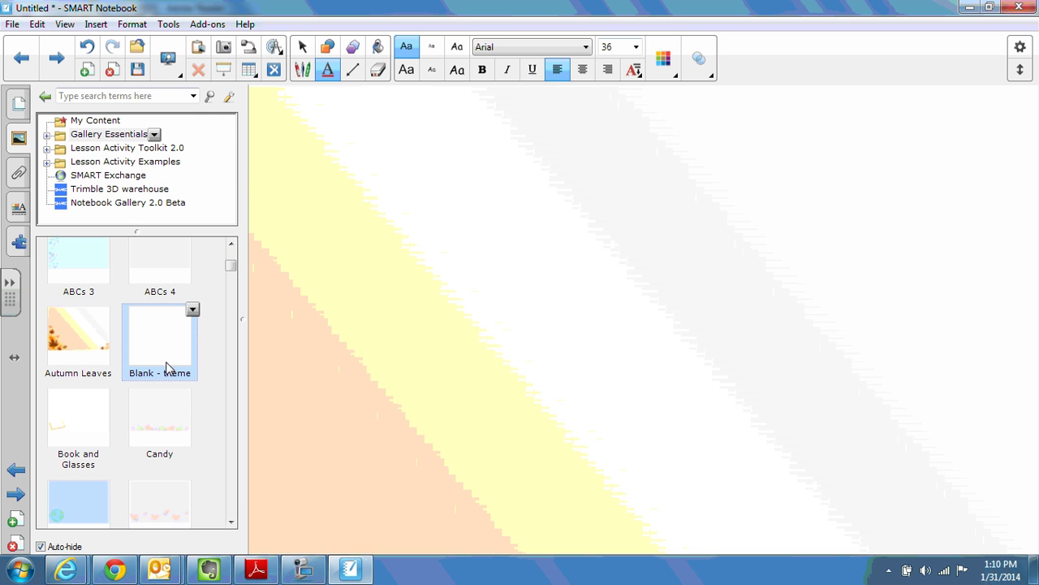
right_click(165, 342)
left_click(228, 130)
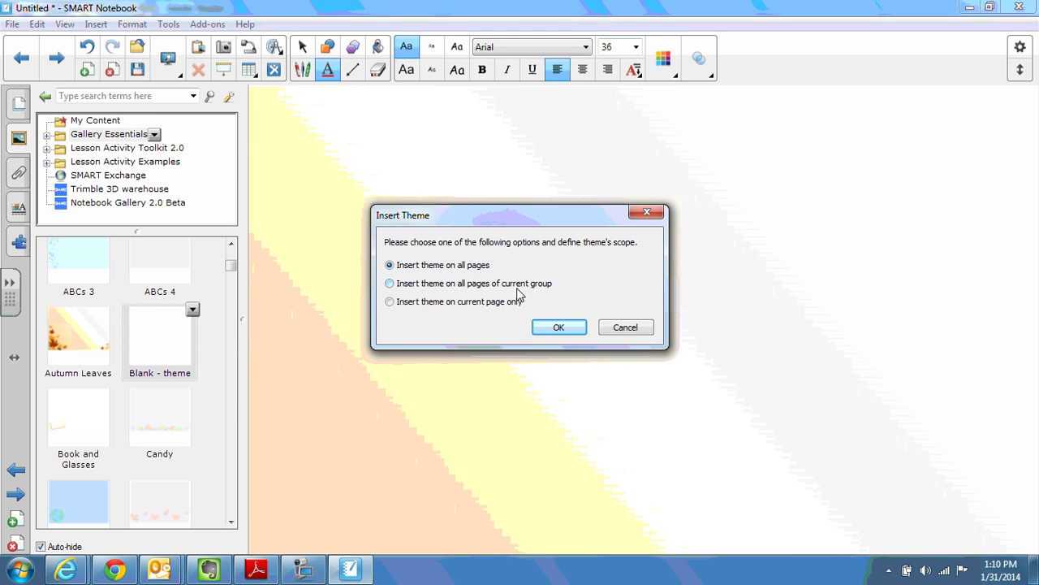
left_click(557, 326)
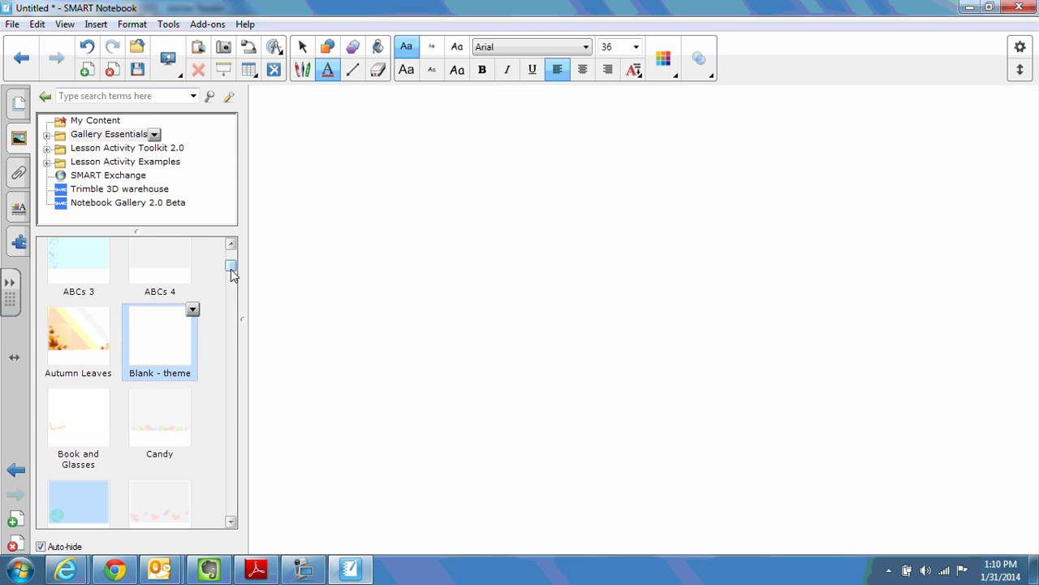
left_click_drag(232, 268, 232, 357)
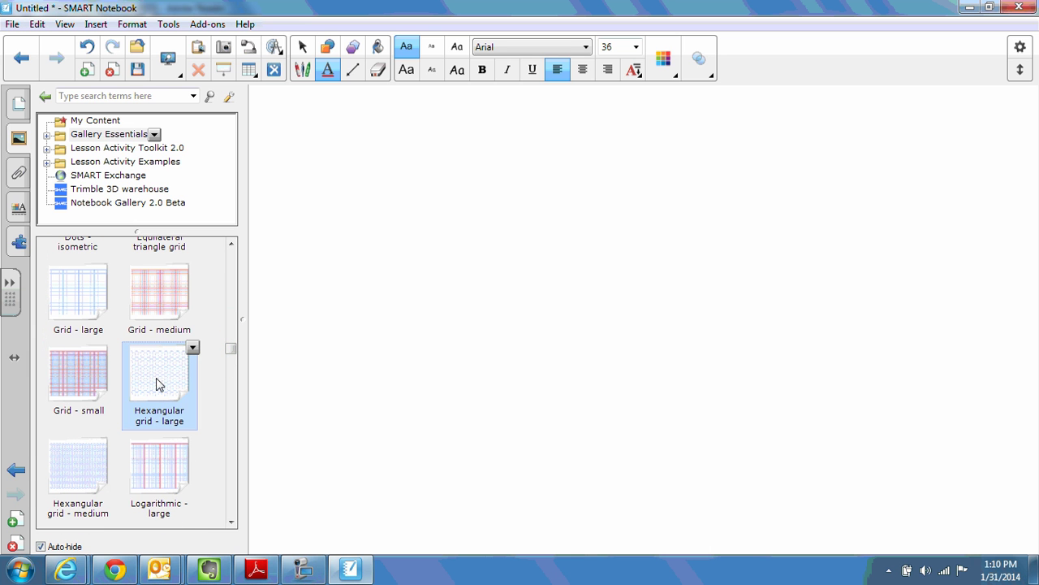
Insert the Logarithmic - large grid as page 4's background and show the page thumbnails again
right_click(170, 477)
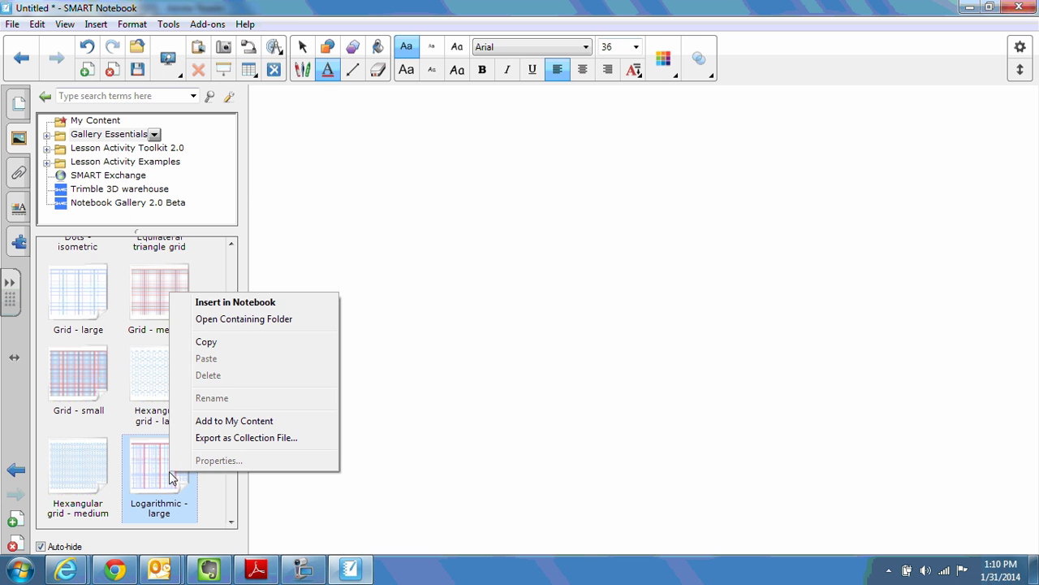
left_click(252, 303)
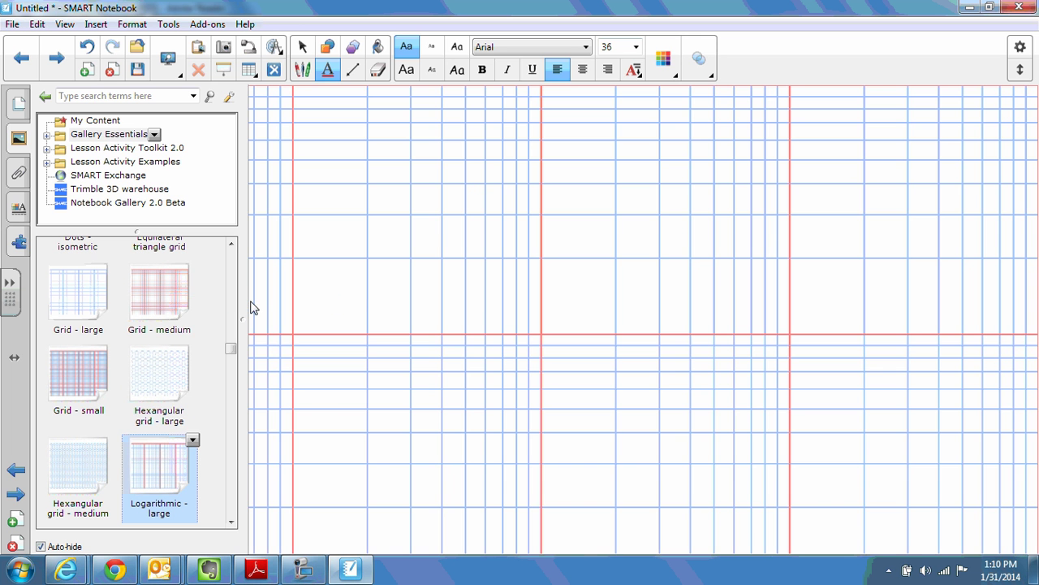
left_click(346, 294)
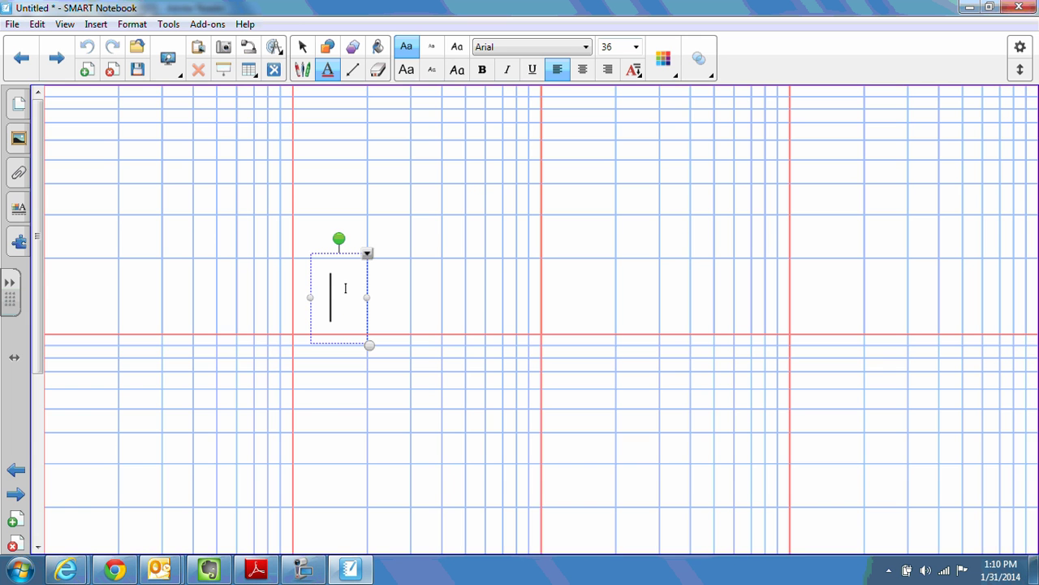
left_click(19, 106)
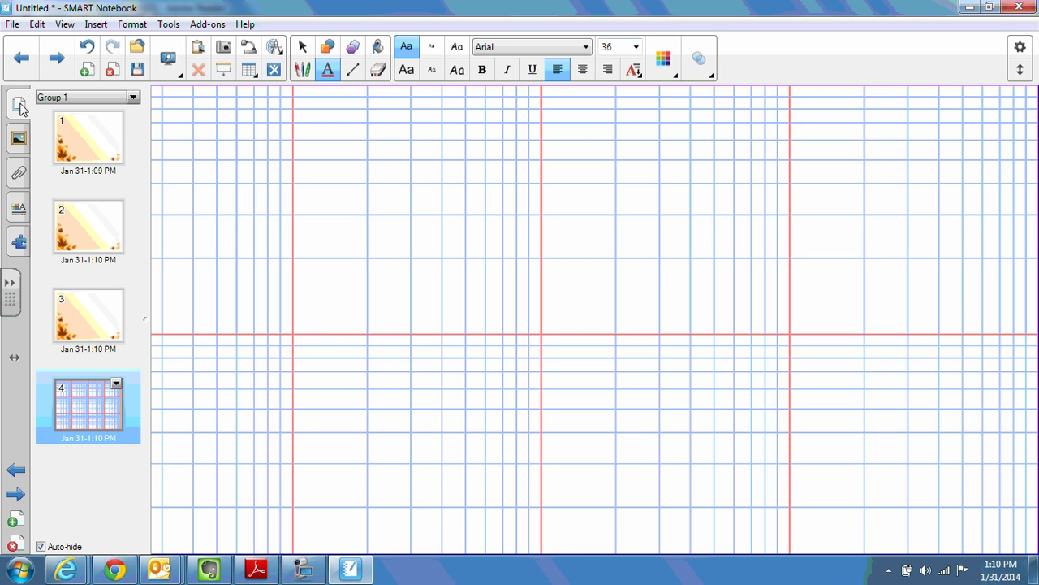
Clone page 4 to create a fifth page with the same logarithmic grid
right_click(76, 395)
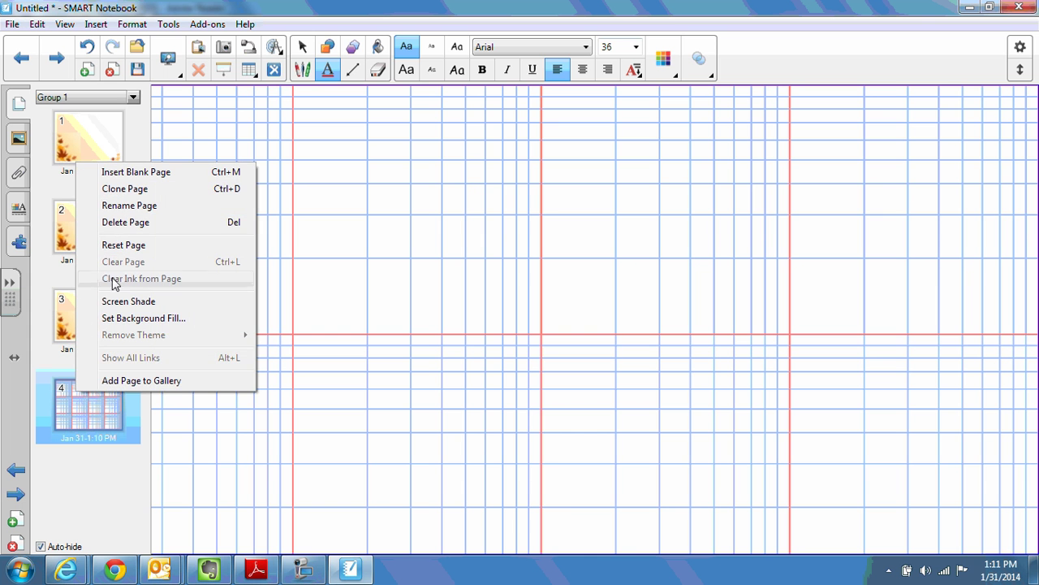
left_click(156, 190)
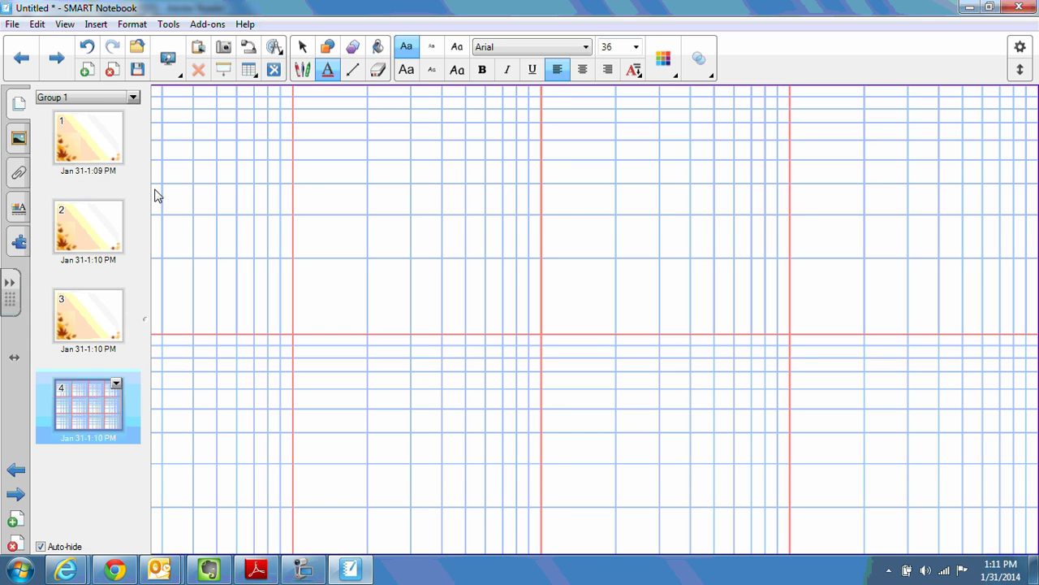